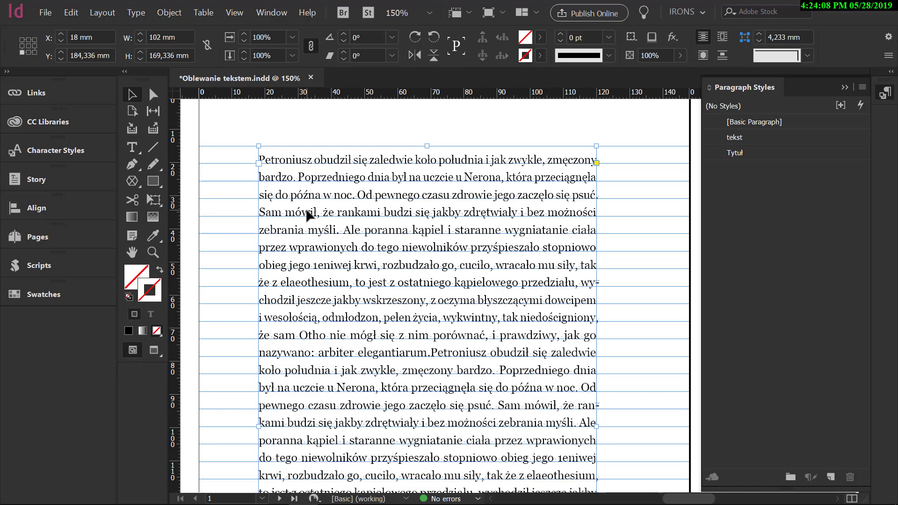
Choose Kolumna.psd as the image to place, with its import options shown.
{"action": "left_click", "coordinate": [43, 14]}
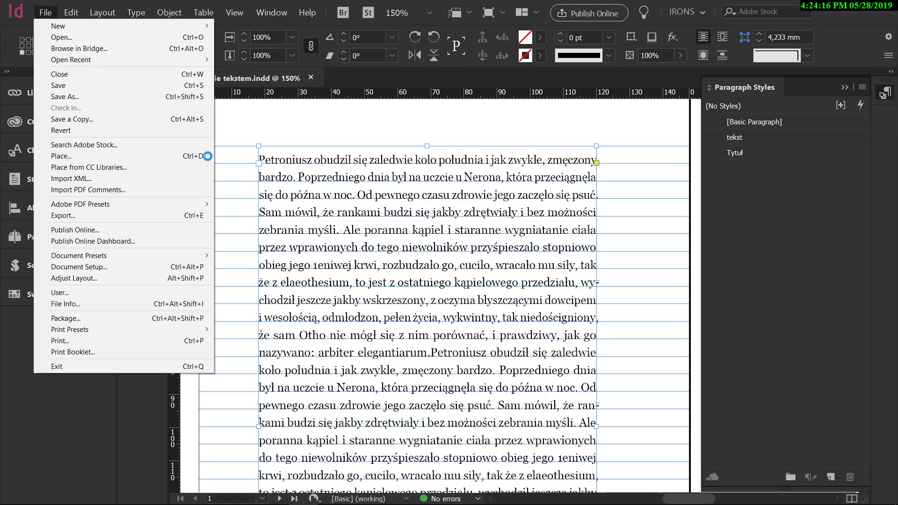
{"action": "left_click", "coordinate": [421, 182]}
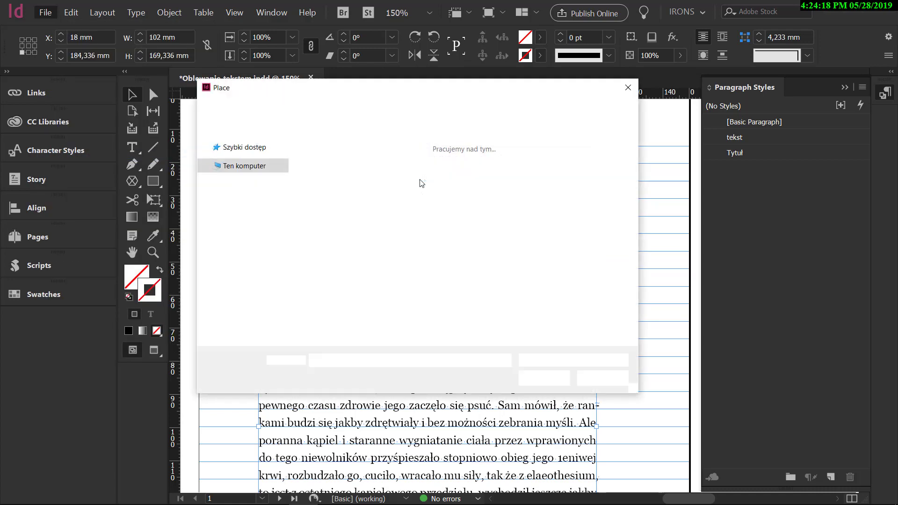
{"action": "scroll", "coordinate": [488, 257], "scroll_direction": "down", "scroll_amount": 3}
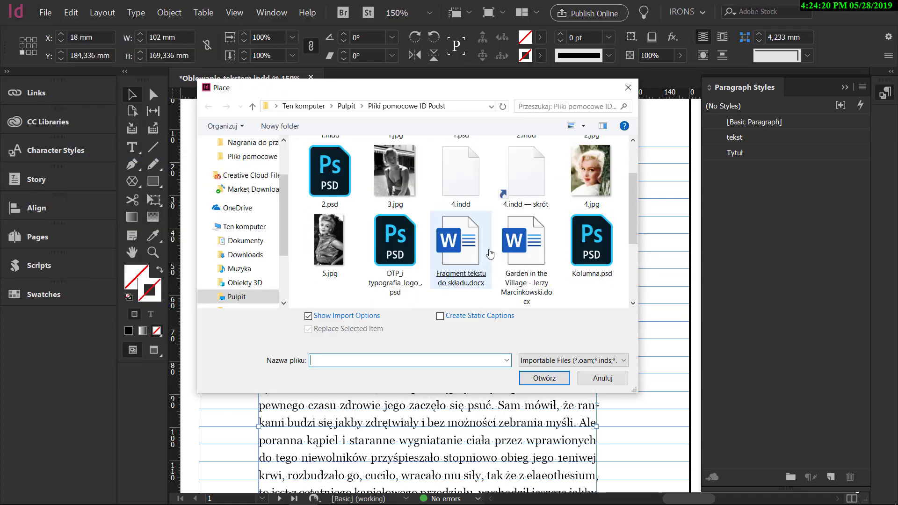
{"action": "double_click", "coordinate": [592, 161]}
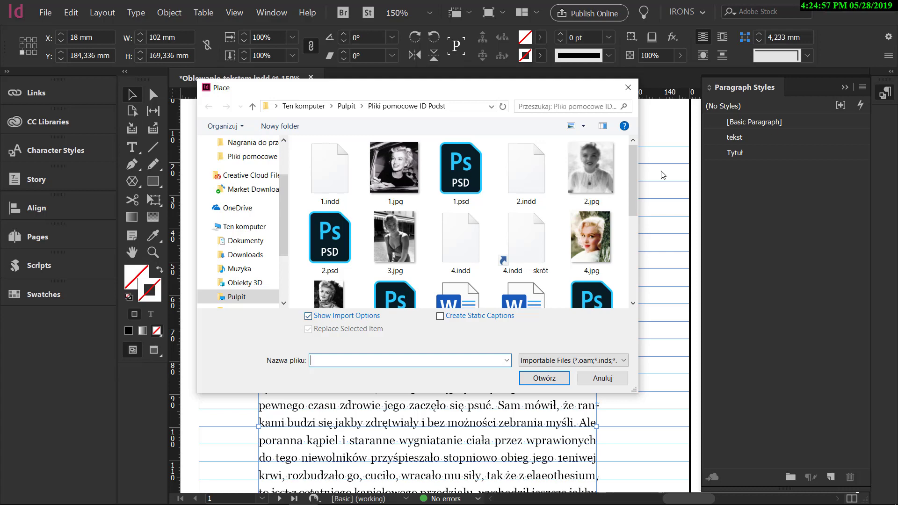
{"action": "scroll", "coordinate": [603, 196], "scroll_direction": "down", "scroll_amount": 2}
{"action": "double_click", "coordinate": [602, 182]}
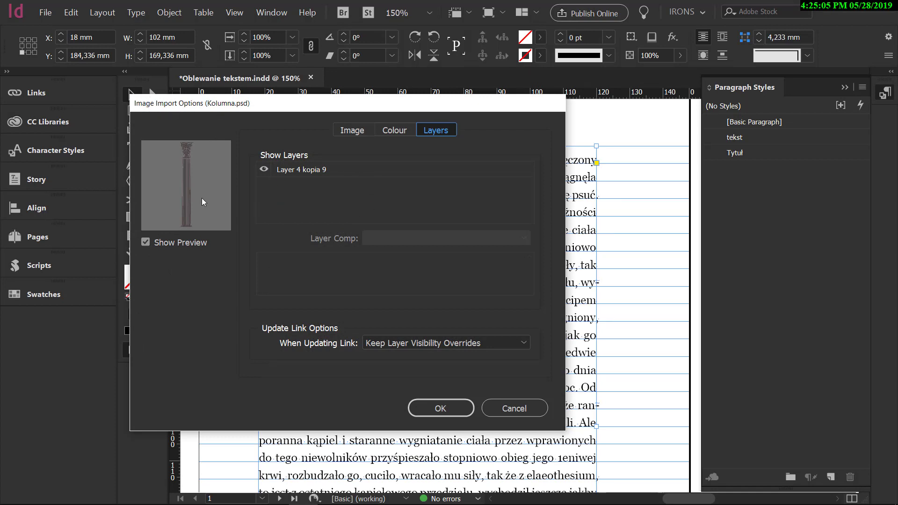
Check the clipping path option in the image import settings against the path saved in Kolumna.psd in Photoshop.
{"action": "left_click", "coordinate": [353, 130]}
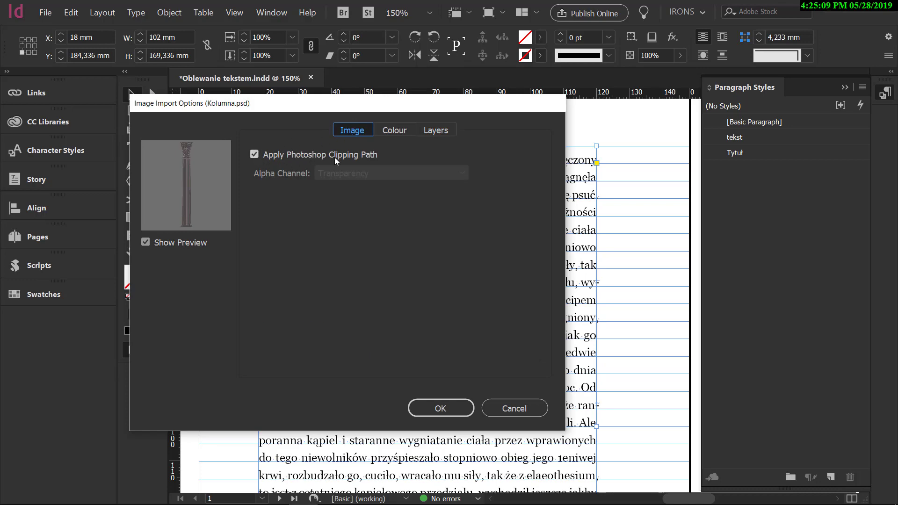
{"action": "left_click", "coordinate": [276, 497]}
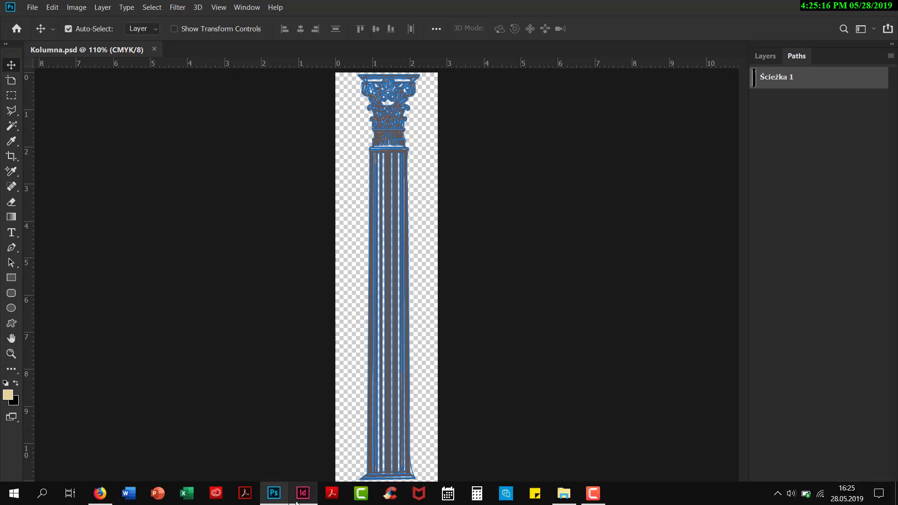
{"action": "left_click", "coordinate": [303, 496]}
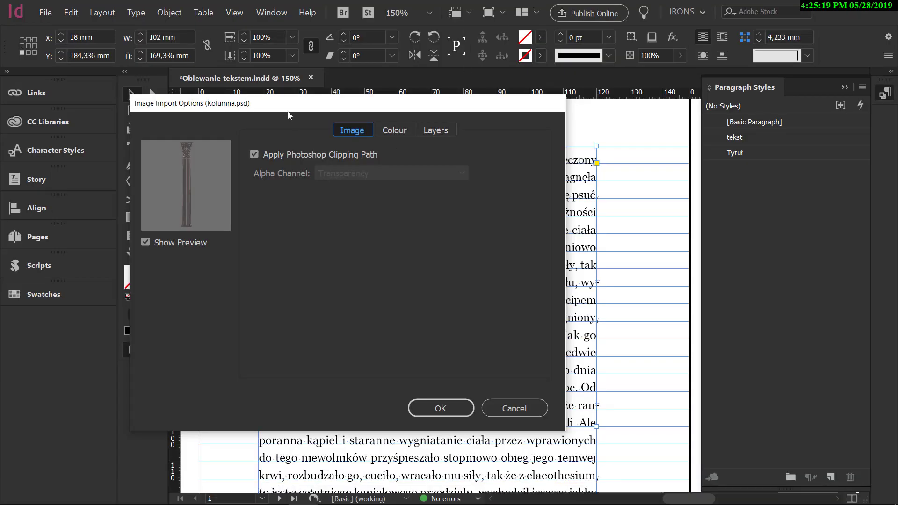
Import the column image with its Photoshop clipping path applied and place it at the upper-left corner of the text frame.
{"action": "left_click_drag", "start_coordinate": [285, 102], "coordinate": [310, 116]}
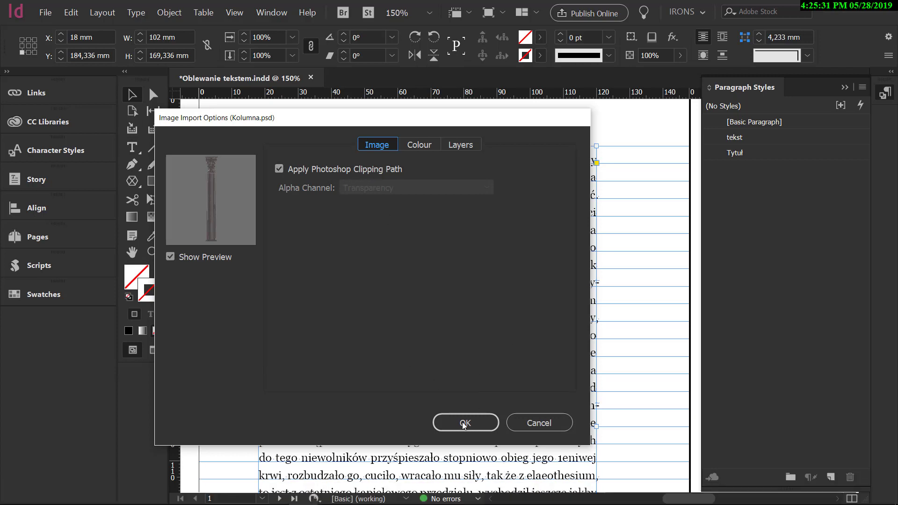
{"action": "left_click", "coordinate": [490, 425]}
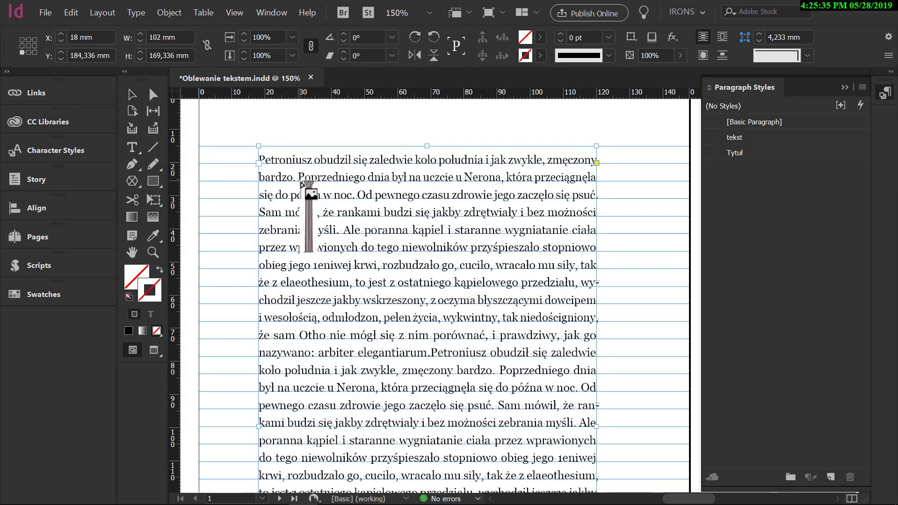
{"action": "left_click", "coordinate": [262, 147]}
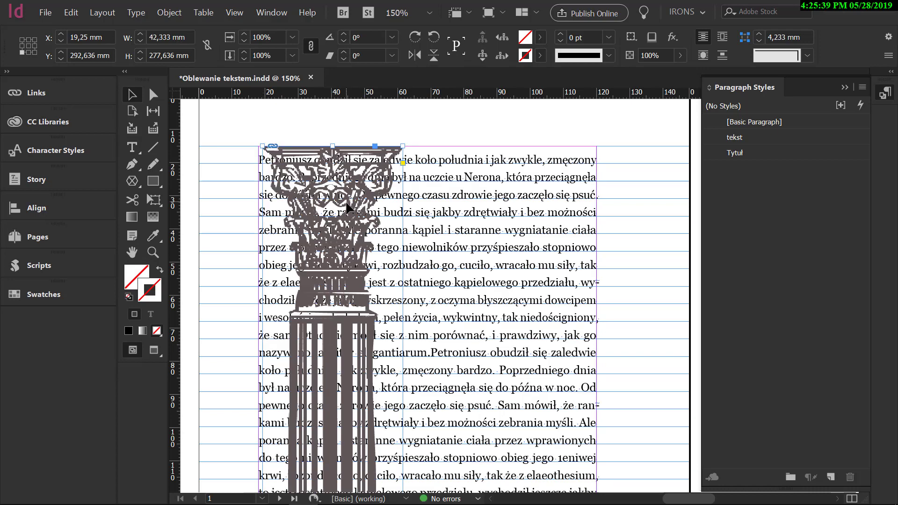
Align the column frame with the left margin at X 18 mm and shorten it to the bottom margin, 169,333 mm high.
{"action": "left_click_drag", "start_coordinate": [346, 201], "coordinate": [342, 201]}
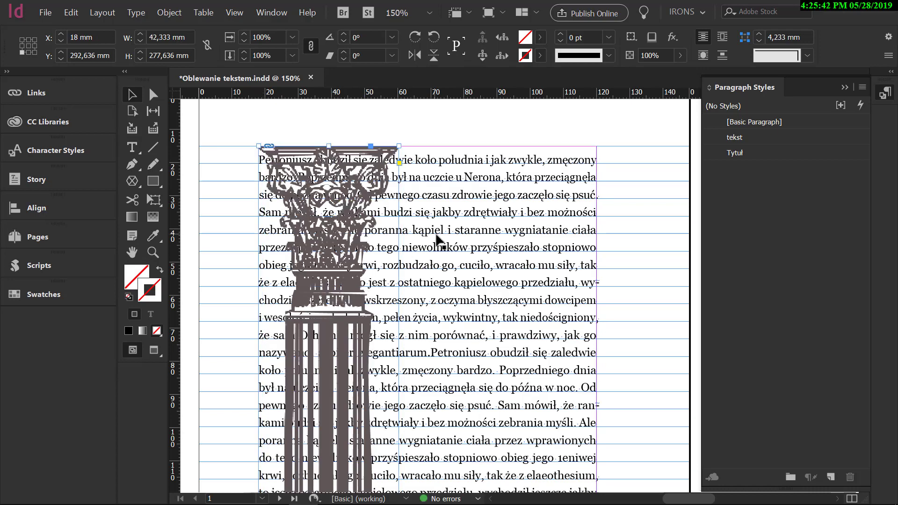
{"action": "scroll", "coordinate": [436, 234], "scroll_direction": "down", "scroll_amount": 4}
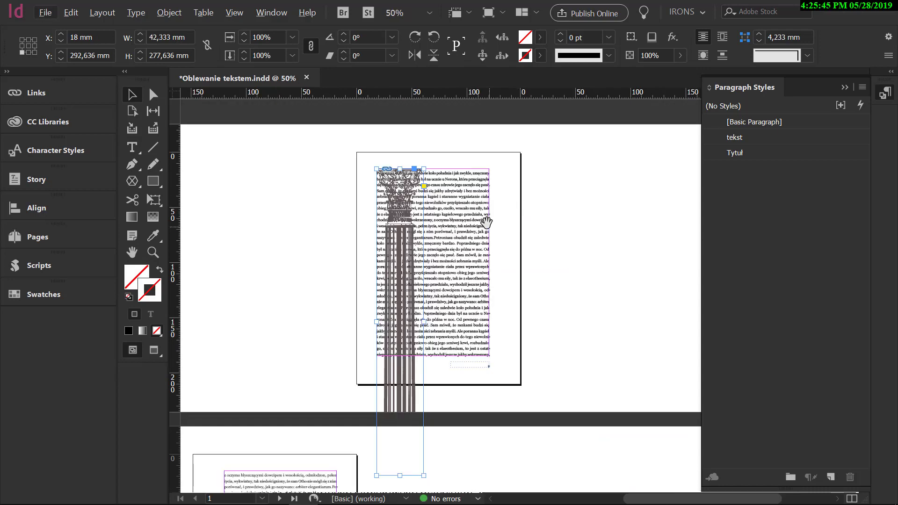
{"action": "left_click_drag", "start_coordinate": [456, 281], "coordinate": [455, 252]}
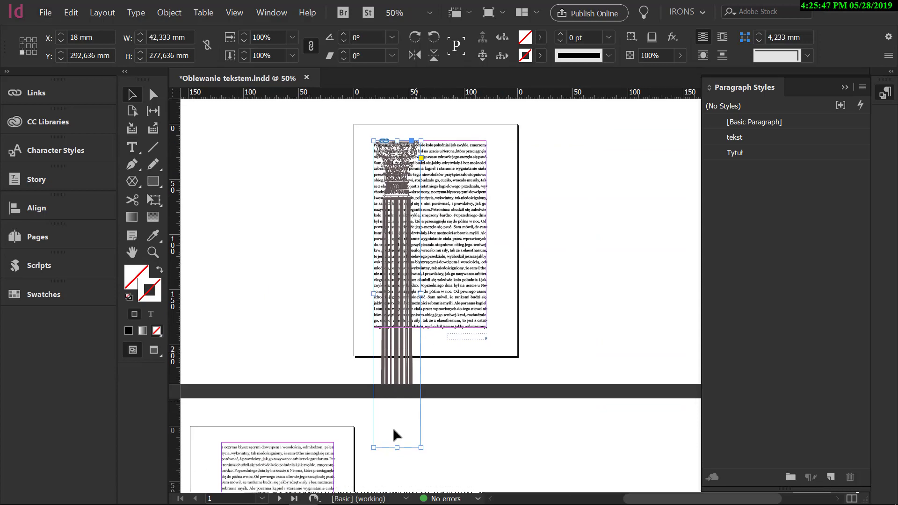
{"action": "left_click_drag", "start_coordinate": [397, 447], "coordinate": [405, 327]}
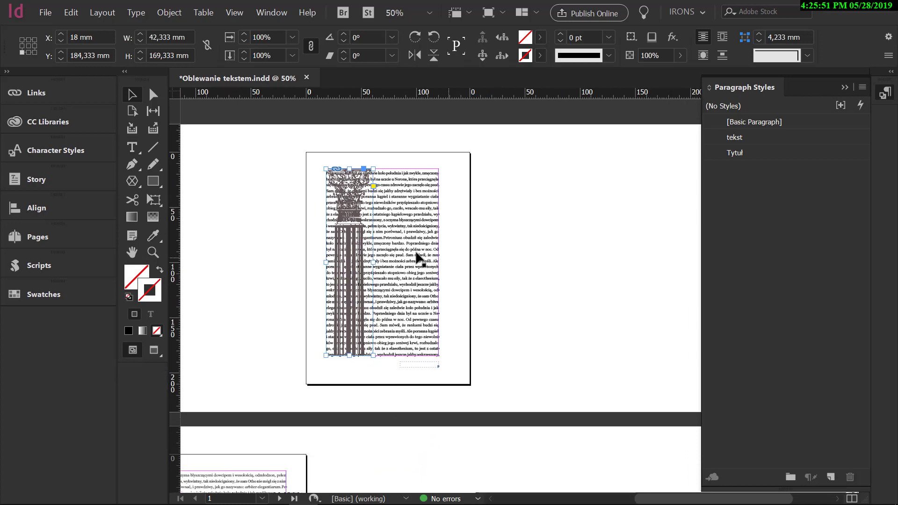
Fit the column image proportionally in its frame and narrow the frame to the image, 25,82 mm wide at X 18 mm.
{"action": "right_click", "coordinate": [347, 241]}
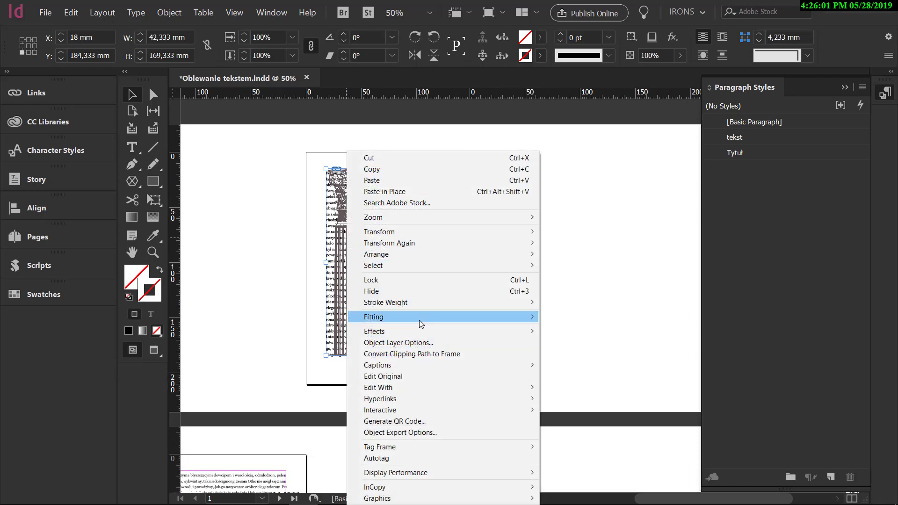
{"action": "mouse_move", "coordinate": [465, 320]}
{"action": "left_click", "coordinate": [548, 330]}
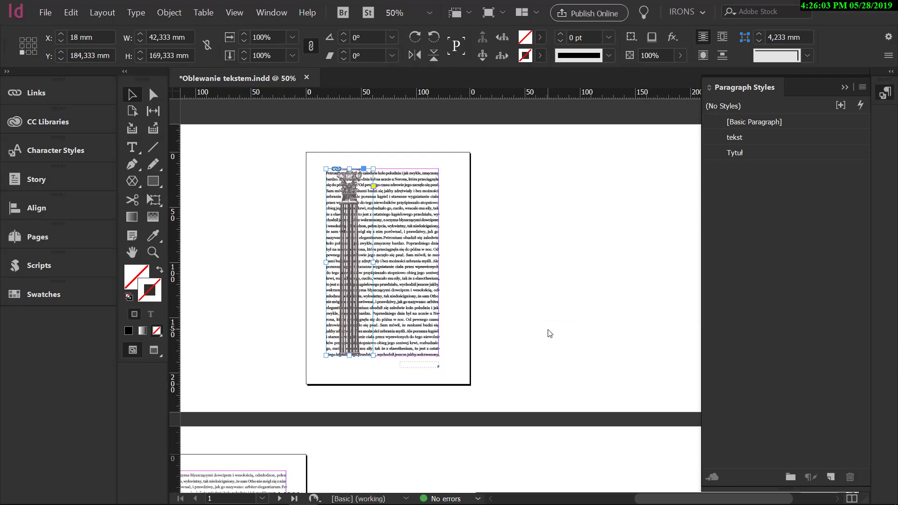
{"action": "left_click", "coordinate": [349, 267]}
{"action": "left_click_drag", "start_coordinate": [349, 267], "coordinate": [348, 267]}
Open the Text Wrap settings and wrap the body text around the column image's bounding box.
{"action": "scroll", "coordinate": [369, 177], "scroll_direction": "up", "scroll_amount": 3}
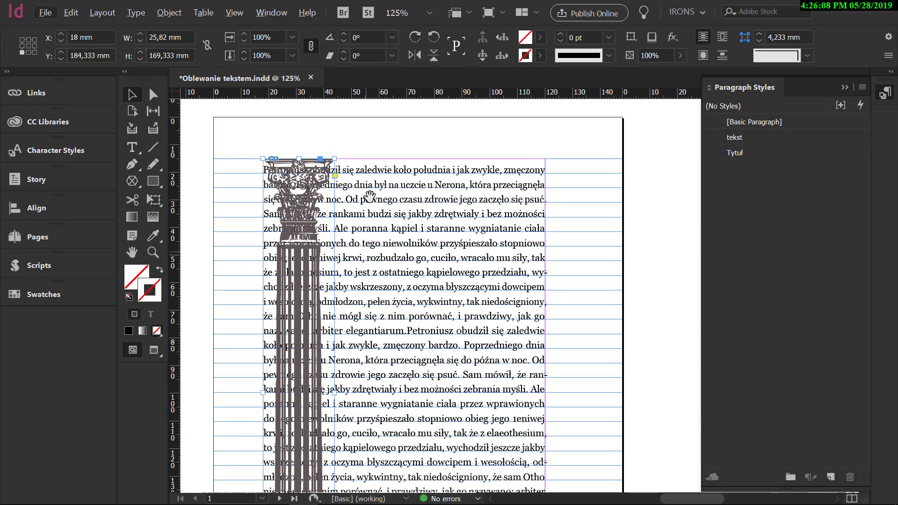
{"action": "left_click_drag", "start_coordinate": [370, 177], "coordinate": [374, 213]}
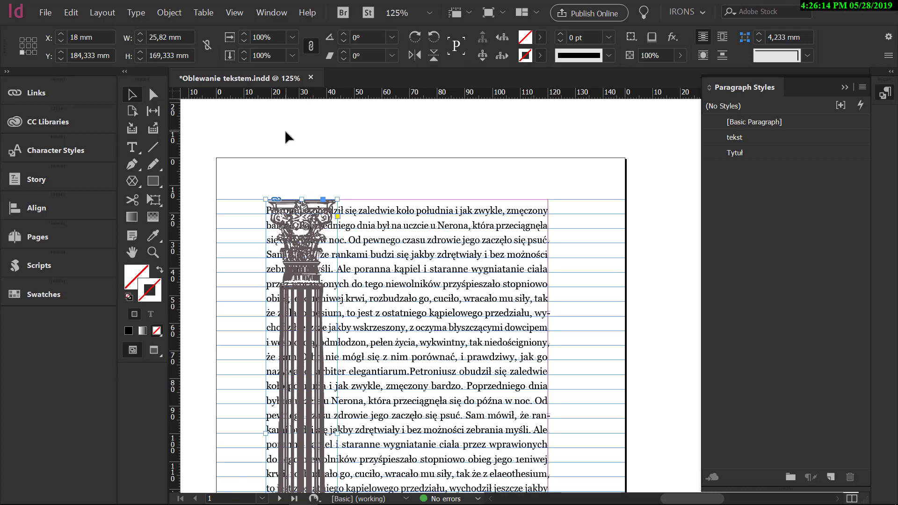
{"action": "left_click", "coordinate": [270, 13]}
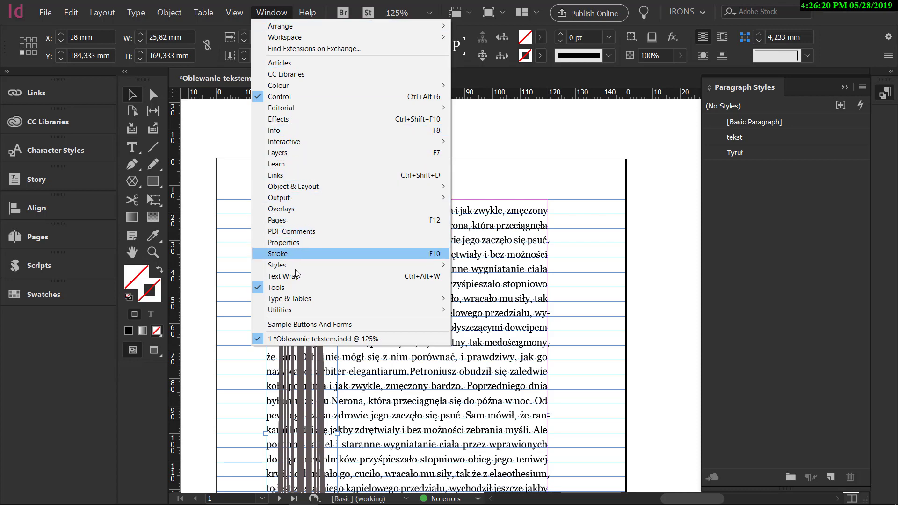
{"action": "left_click", "coordinate": [315, 277]}
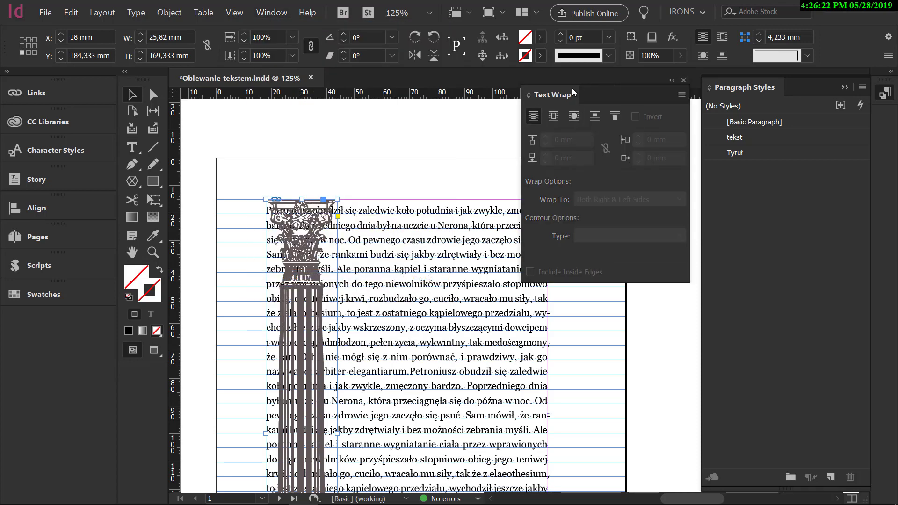
{"action": "left_click_drag", "start_coordinate": [573, 91], "coordinate": [495, 129]}
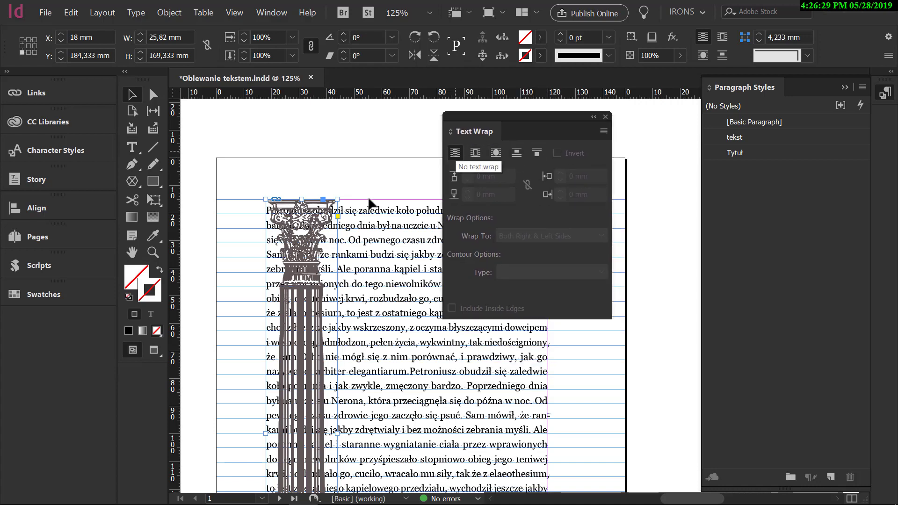
{"action": "left_click_drag", "start_coordinate": [460, 114], "coordinate": [585, 41]}
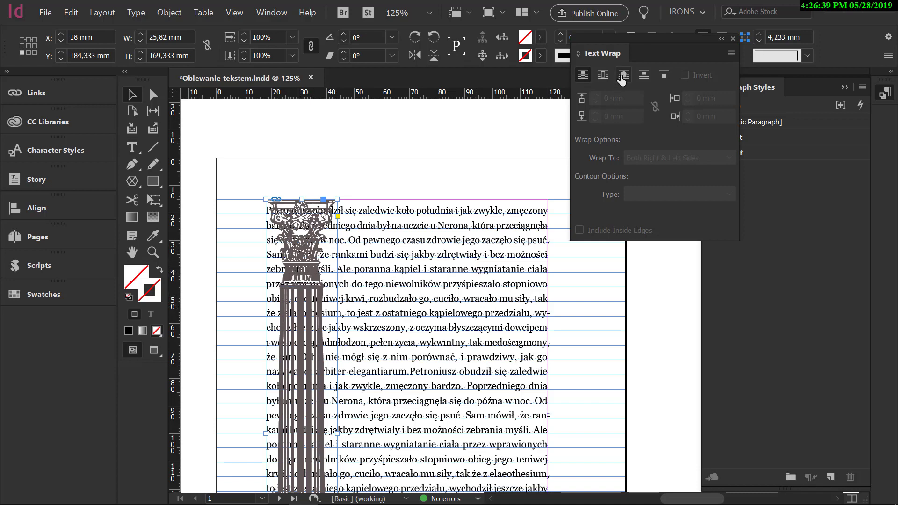
{"action": "left_click", "coordinate": [603, 76]}
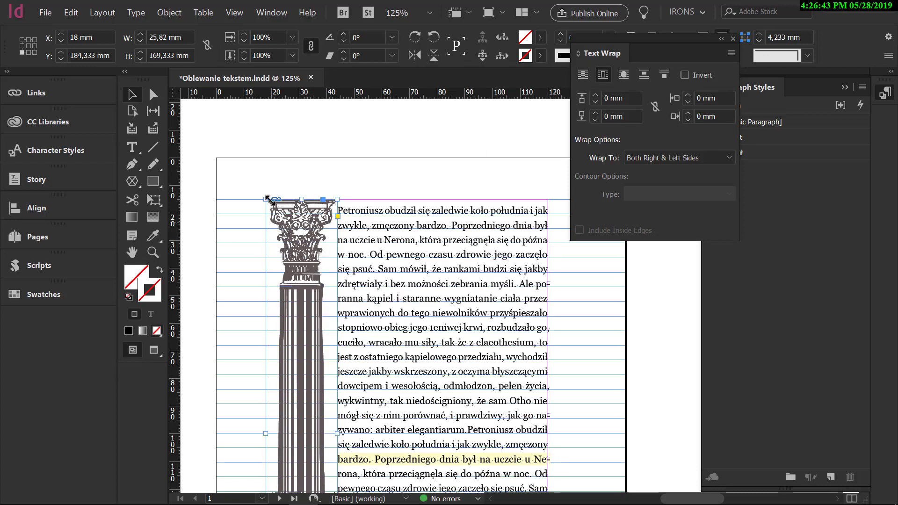
{"action": "scroll", "coordinate": [421, 276], "scroll_direction": "down", "scroll_amount": 5}
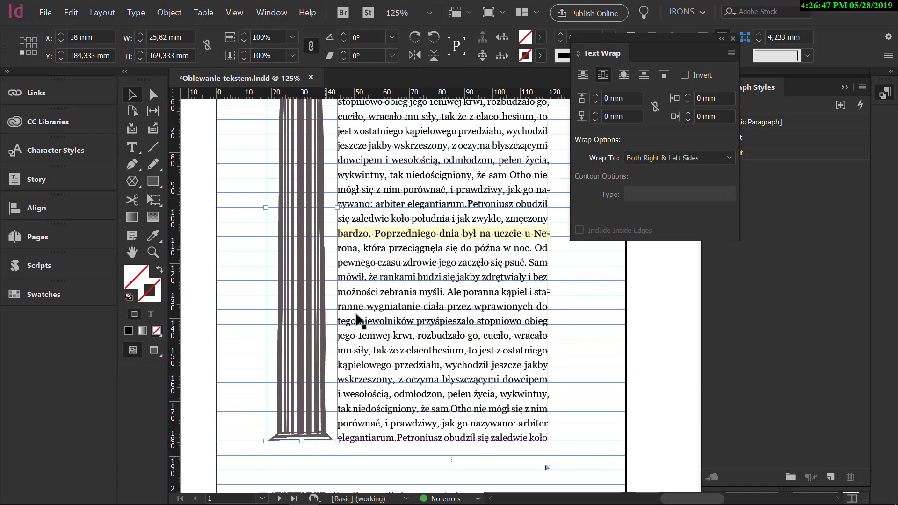
{"action": "scroll", "coordinate": [386, 253], "scroll_direction": "up", "scroll_amount": 5}
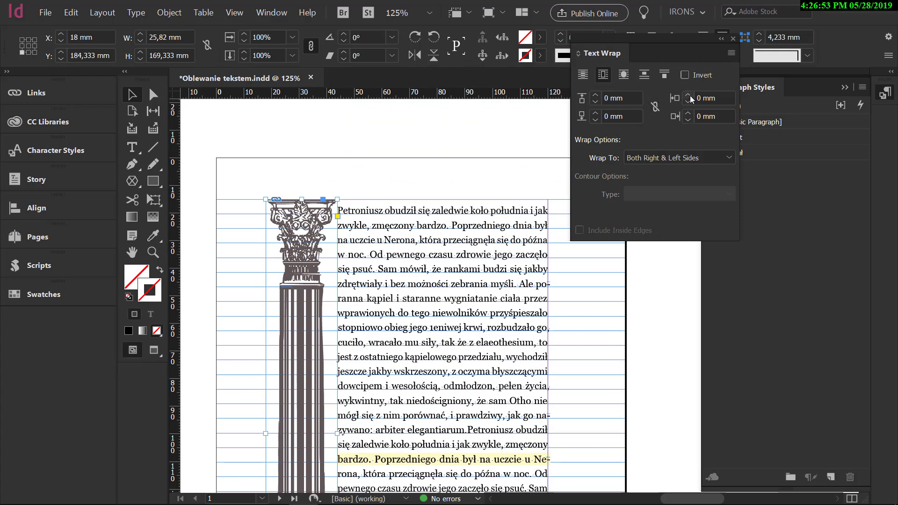
Set the column's text wrap to Right Side with a right offset of 3 mm.
{"action": "left_click", "coordinate": [670, 157]}
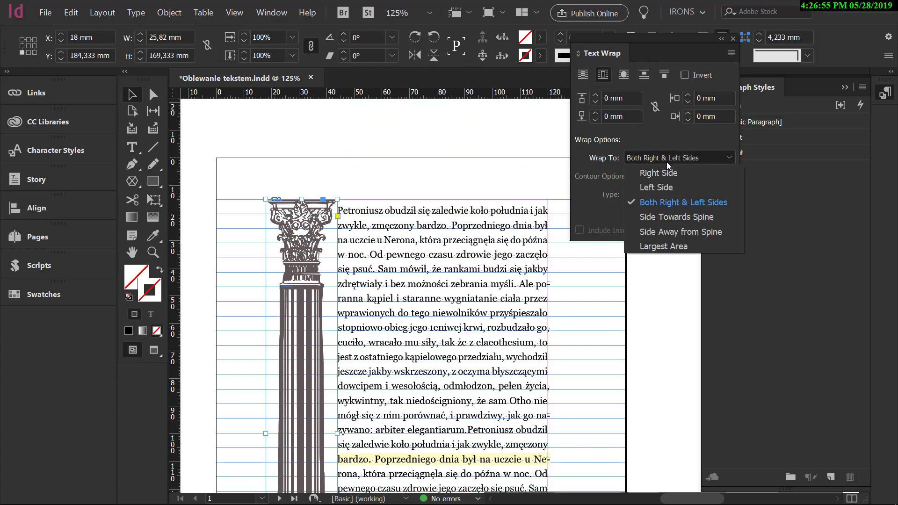
{"action": "key", "text": "Escape"}
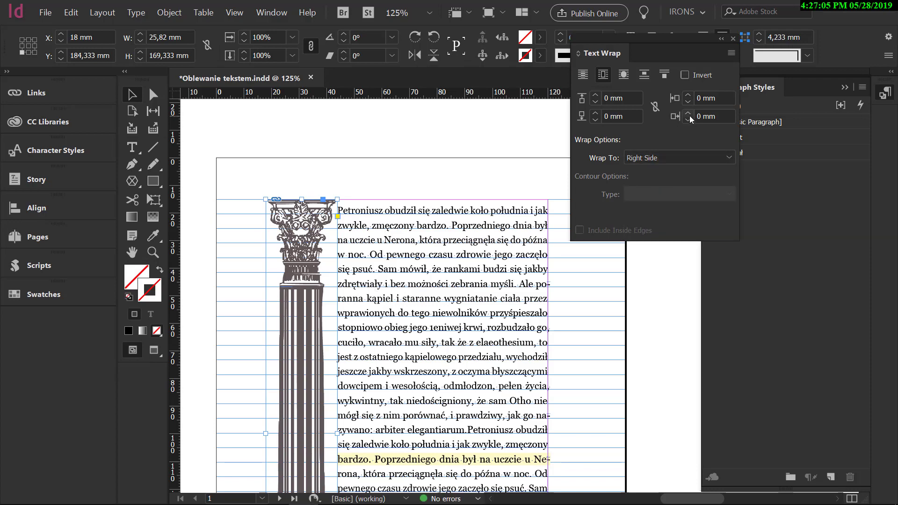
{"action": "left_click", "coordinate": [689, 114]}
{"action": "left_click", "coordinate": [689, 114]}
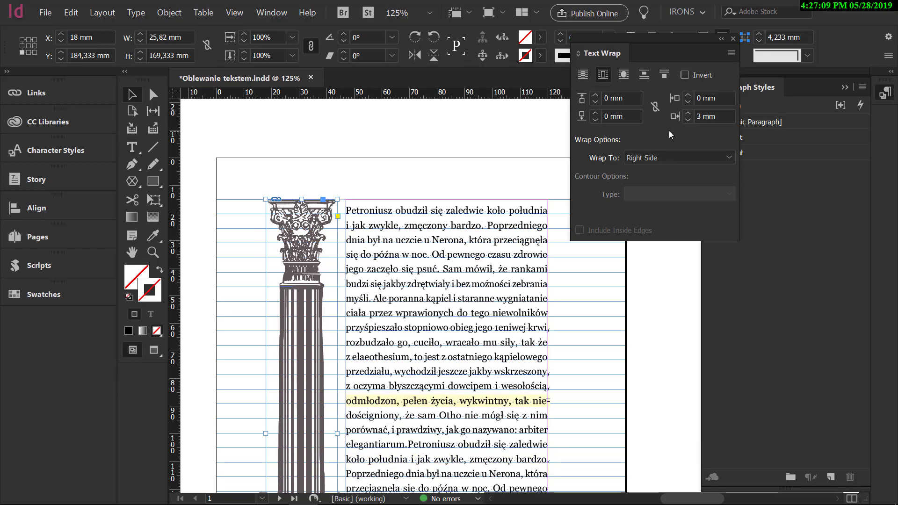
Try wrapping to Left Side with the column at the right margin, X 94,18 mm, and a left offset of 2 mm.
{"action": "left_click", "coordinate": [659, 158]}
{"action": "left_click", "coordinate": [658, 189]}
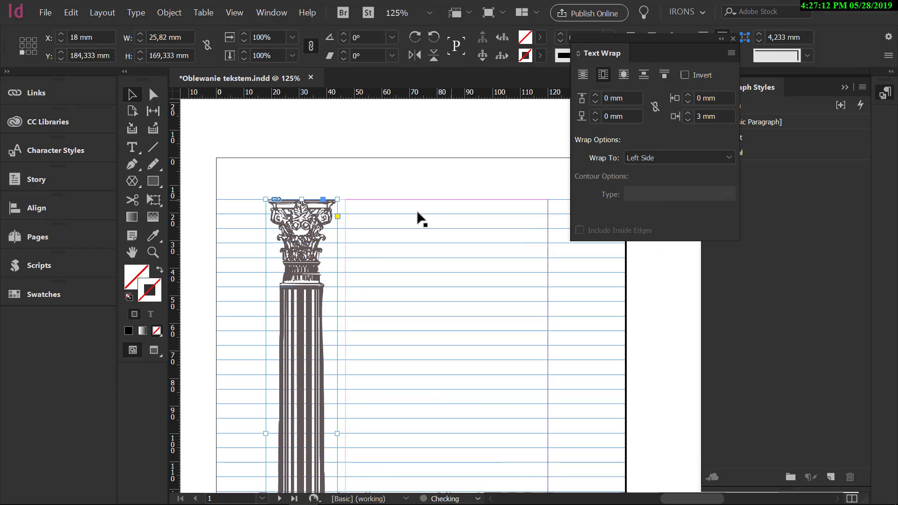
{"action": "left_click_drag", "start_coordinate": [313, 242], "coordinate": [522, 246]}
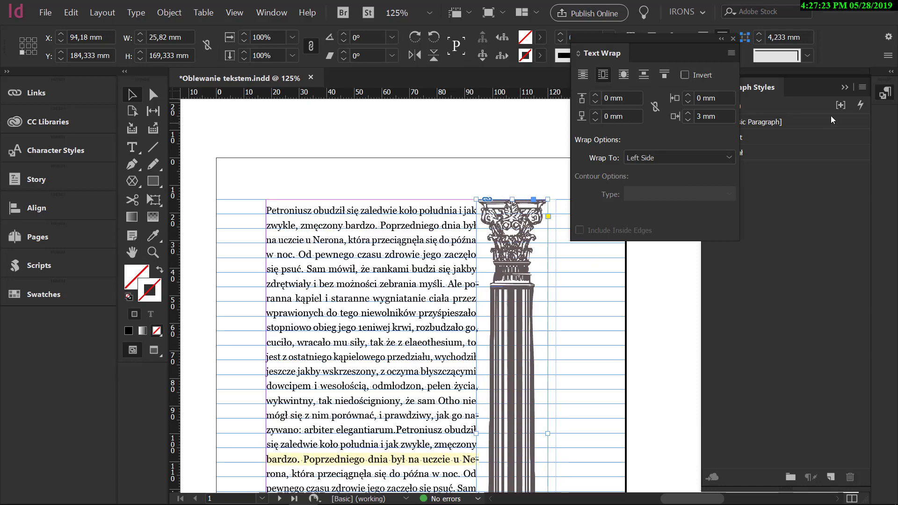
{"action": "left_click", "coordinate": [688, 95]}
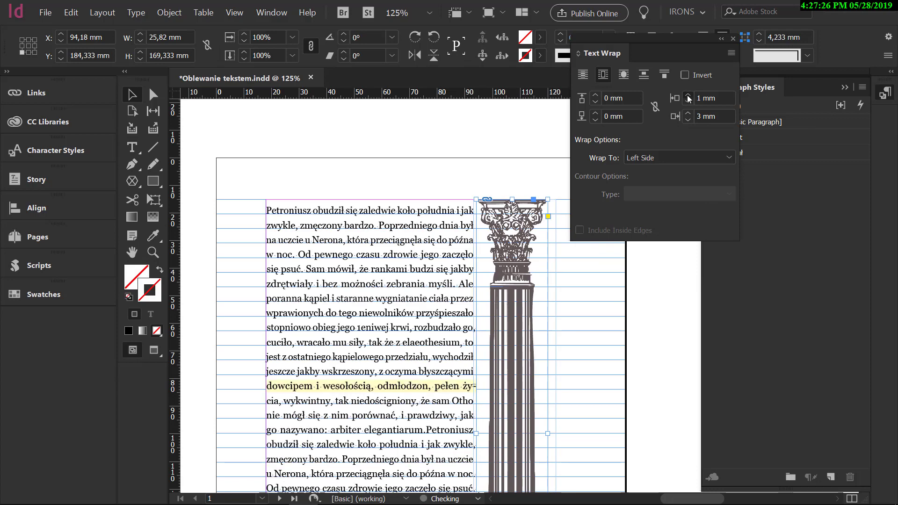
{"action": "left_click", "coordinate": [688, 96]}
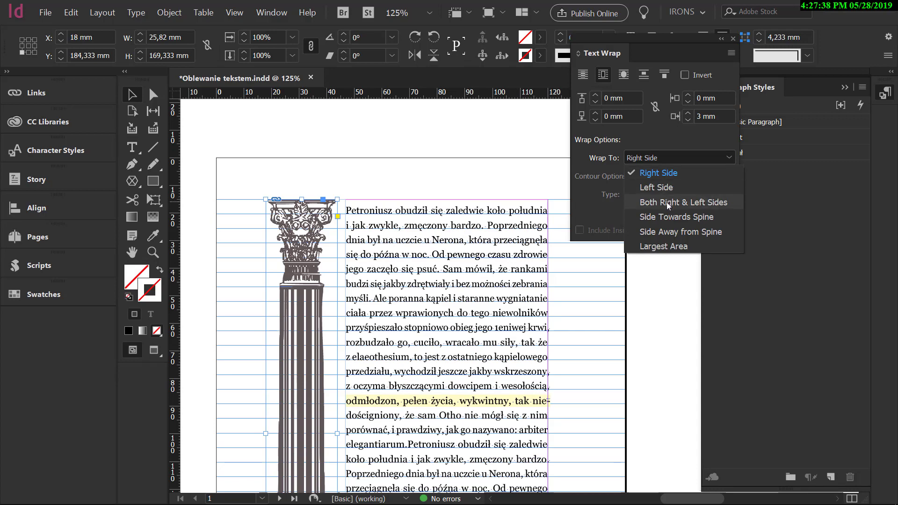
With the left offset back at 0 mm, wrap to Both Right & Left Sides and move the column mid-text to X 55 mm.
{"action": "left_click", "coordinate": [666, 202]}
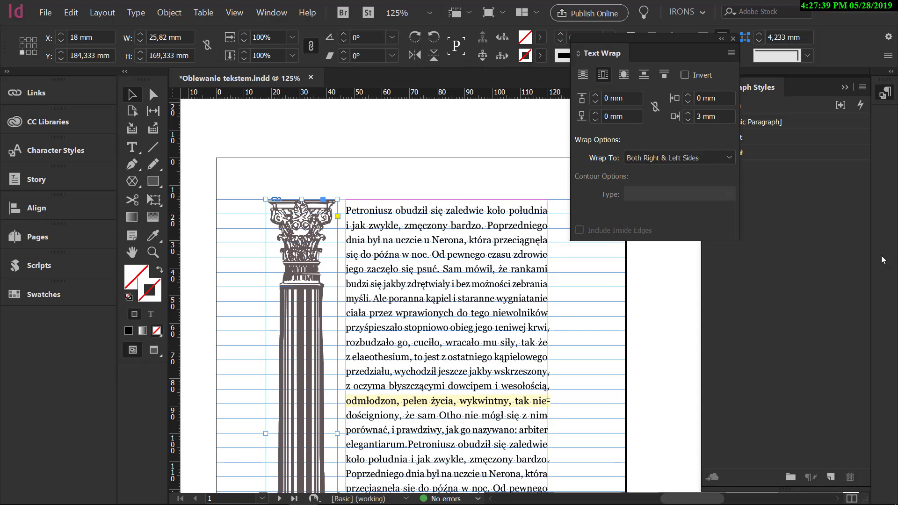
{"action": "left_click_drag", "start_coordinate": [295, 279], "coordinate": [399, 299]}
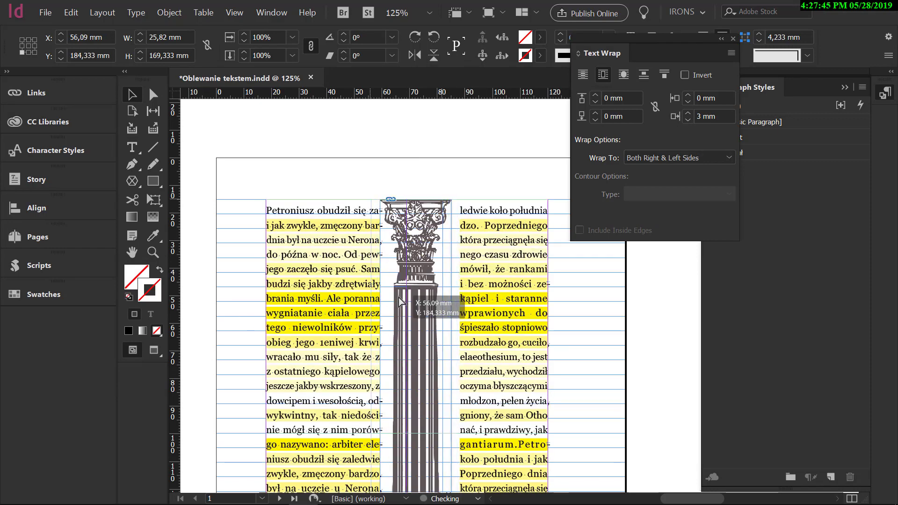
{"action": "left_click_drag", "start_coordinate": [399, 301], "coordinate": [396, 301]}
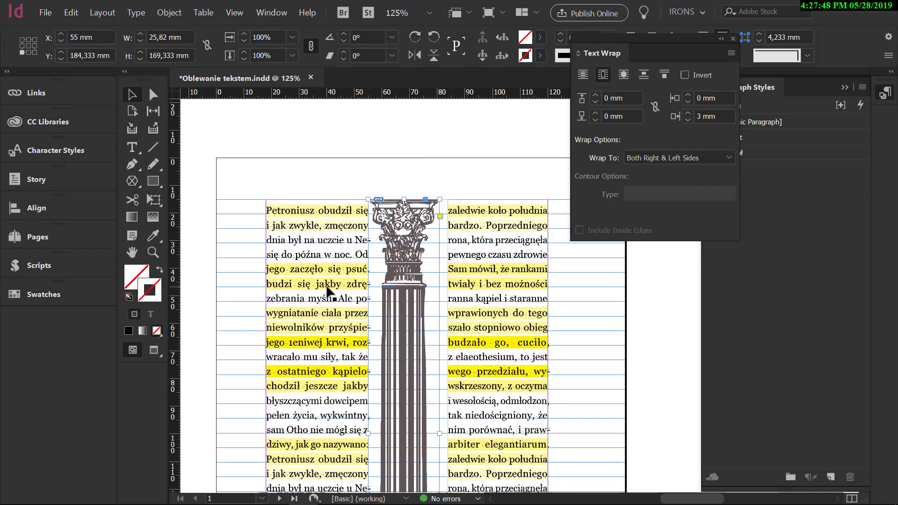
{"action": "scroll", "coordinate": [327, 293], "scroll_direction": "down", "scroll_amount": 5}
{"action": "scroll", "coordinate": [327, 293], "scroll_direction": "up", "scroll_amount": 4}
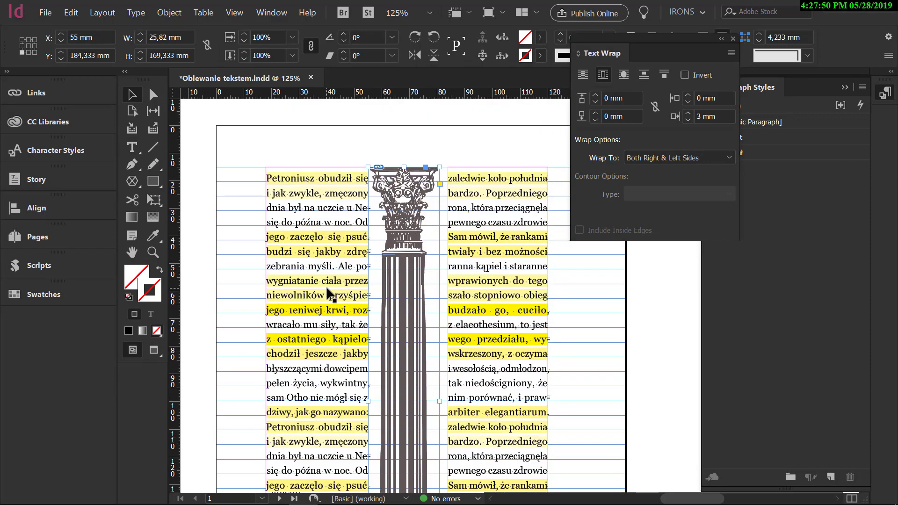
Deselect everything and preview the page without guides, frame edges and spacing highlights.
{"action": "left_click", "coordinate": [321, 237]}
{"action": "double_click", "coordinate": [543, 365]}
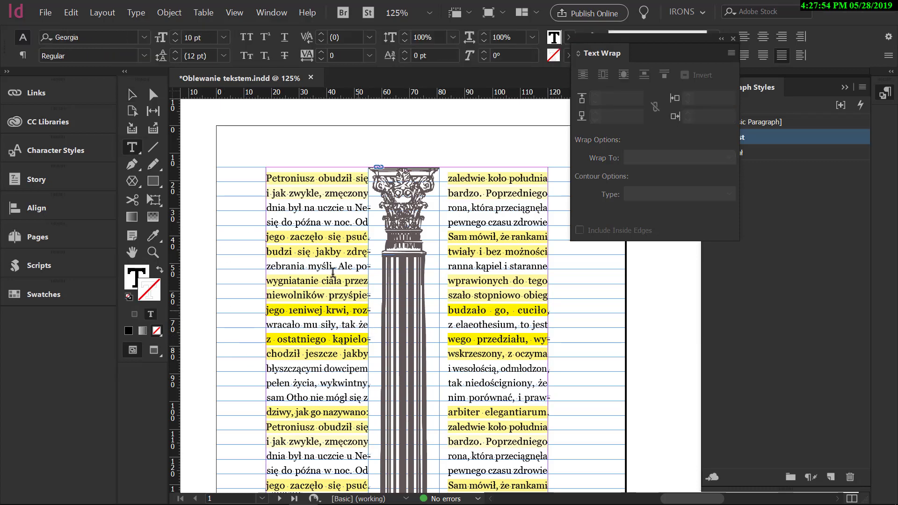
{"action": "left_click", "coordinate": [132, 95]}
{"action": "left_click", "coordinate": [330, 131]}
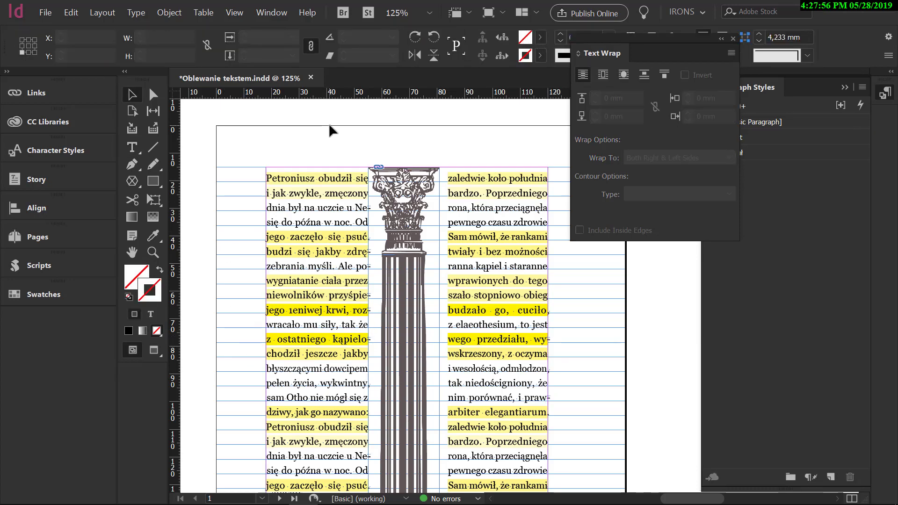
{"action": "key", "text": "w"}
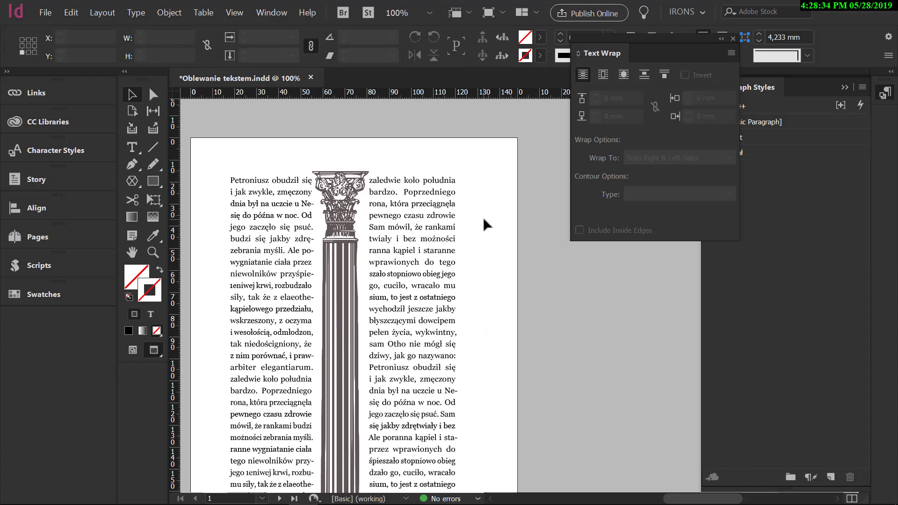
Move the column to the page's left margin at X 18 mm and wrap text to its Right Side with a 3 mm right offset.
{"action": "left_click", "coordinate": [323, 344]}
{"action": "left_click_drag", "start_coordinate": [326, 348], "coordinate": [244, 355]}
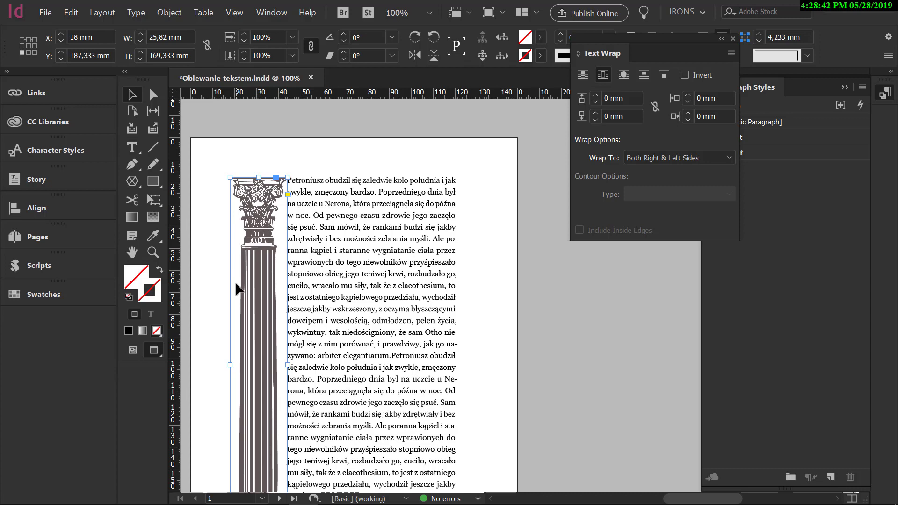
{"action": "left_click", "coordinate": [686, 159]}
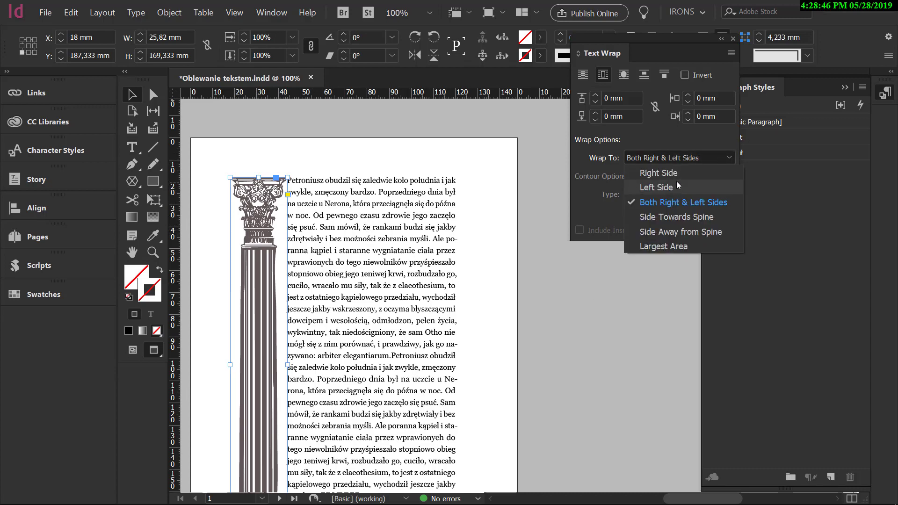
{"action": "left_click", "coordinate": [678, 173]}
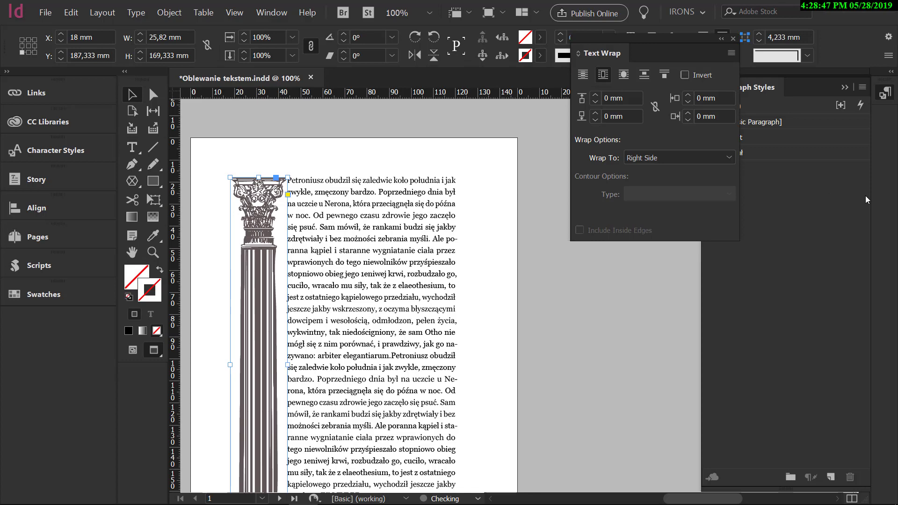
{"action": "left_click", "coordinate": [689, 114]}
{"action": "left_click", "coordinate": [689, 113]}
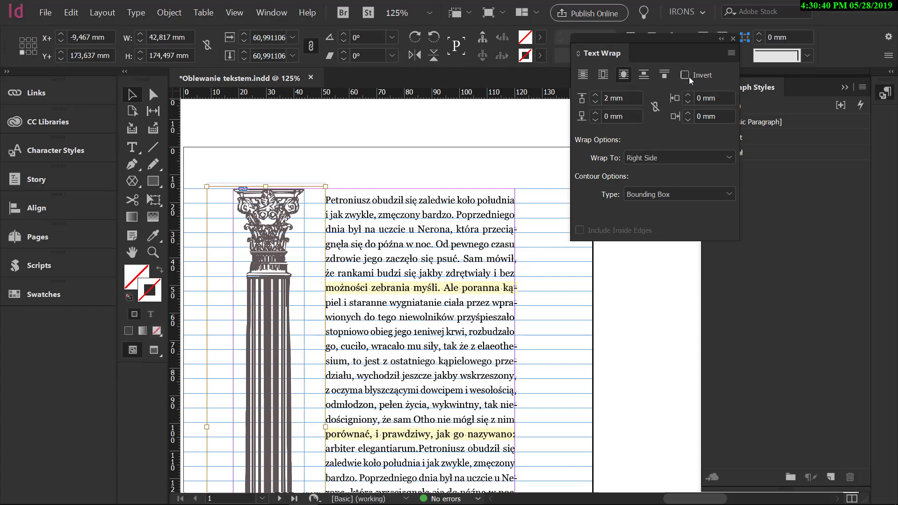
With the object-shape wrap's offset at 0 mm, set the contour type to Photoshop Path using the path Ścieżka 1.
{"action": "left_click", "coordinate": [596, 102]}
{"action": "left_click", "coordinate": [595, 102]}
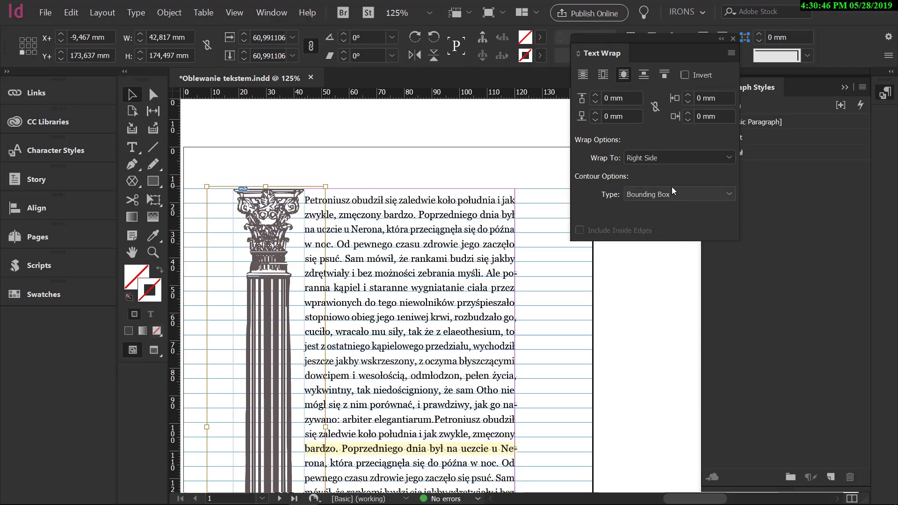
{"action": "left_click", "coordinate": [666, 198]}
{"action": "left_click", "coordinate": [664, 254]}
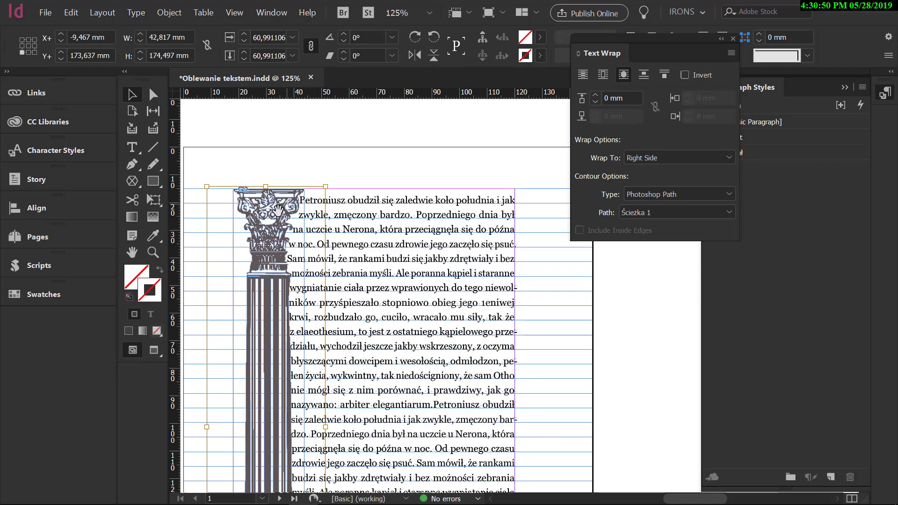
{"action": "scroll", "coordinate": [248, 212], "scroll_direction": "up", "scroll_amount": 1}
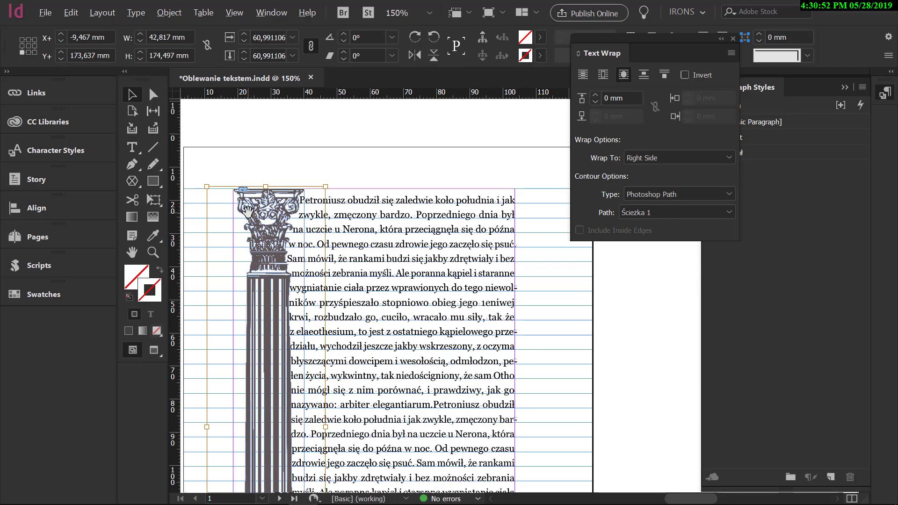
{"action": "scroll", "coordinate": [248, 212], "scroll_direction": "up", "scroll_amount": 3}
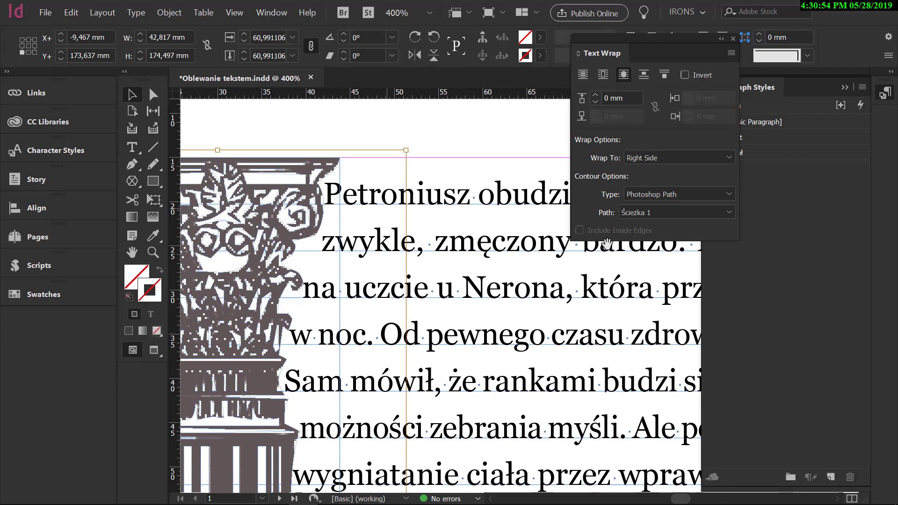
{"action": "left_click", "coordinate": [680, 216]}
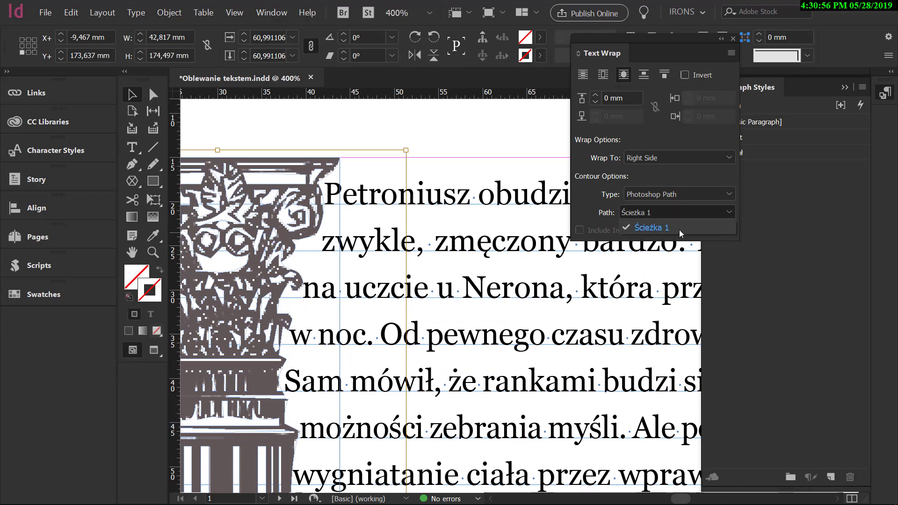
{"action": "left_click", "coordinate": [679, 228]}
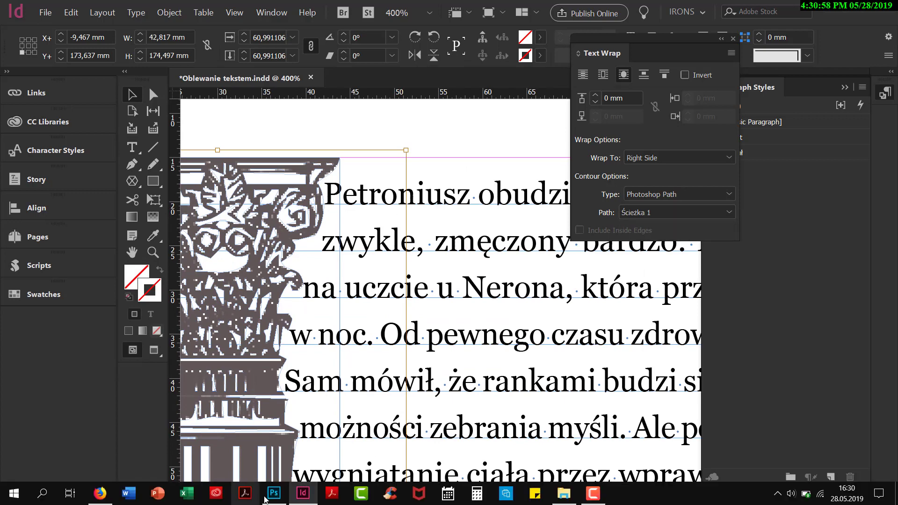
Check the column's path in Photoshop, return to InDesign and set the contour wrap offset to 2 mm.
{"action": "left_click", "coordinate": [274, 493]}
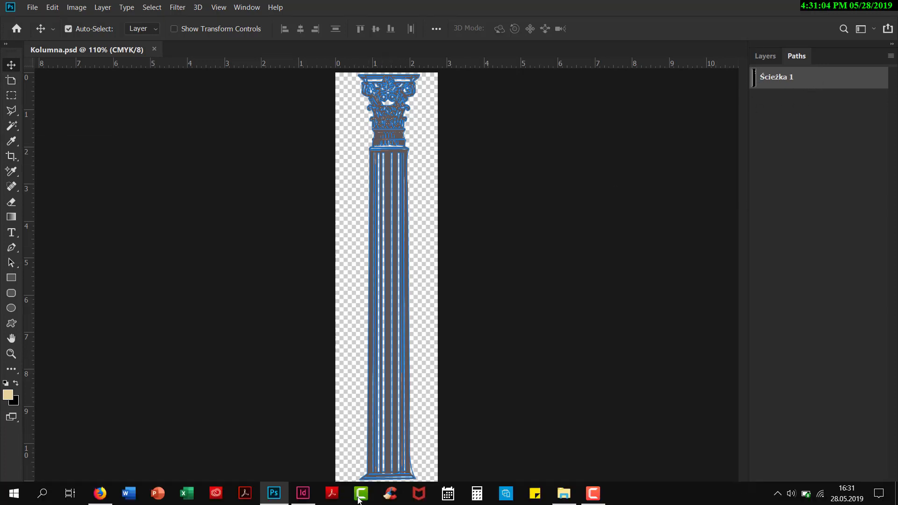
{"action": "left_click", "coordinate": [303, 493]}
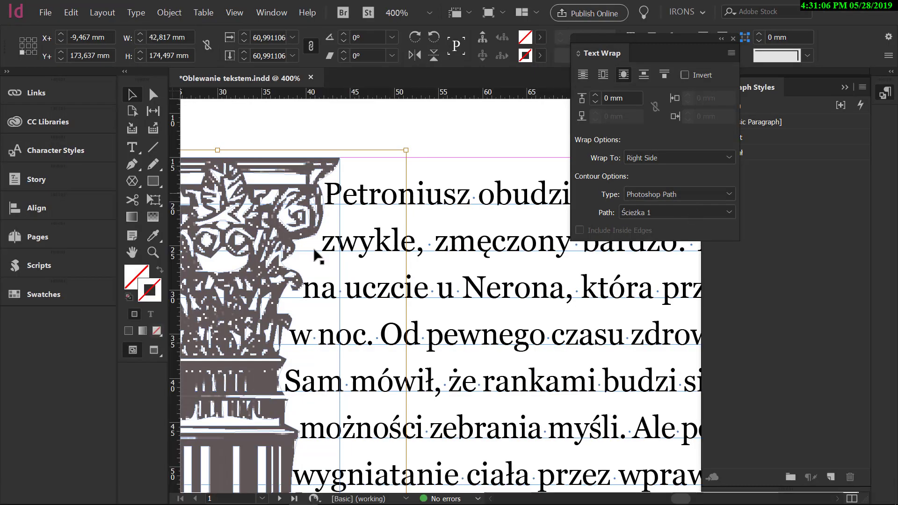
{"action": "left_click", "coordinate": [595, 96]}
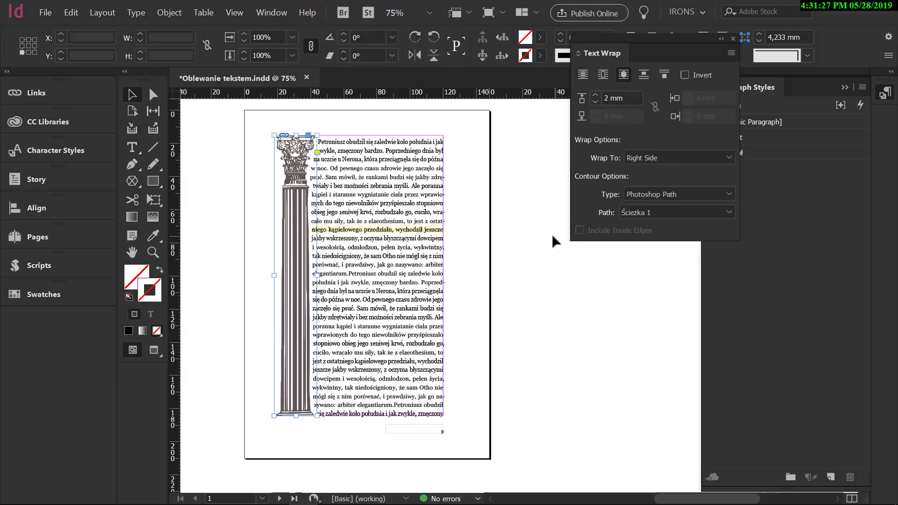
Try the Jump Object wrap on the column and shorten its frame to 70,5 mm high from the bottom.
{"action": "left_click", "coordinate": [647, 80]}
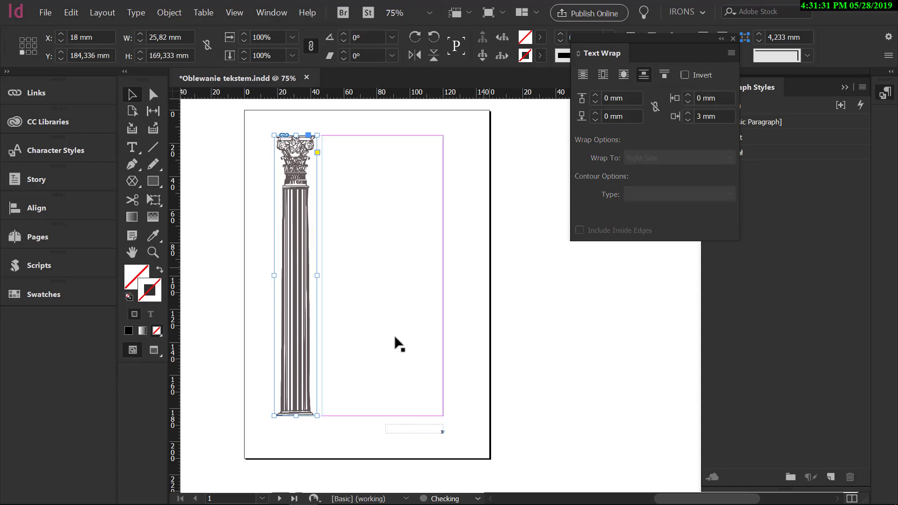
{"action": "scroll", "coordinate": [389, 333], "scroll_direction": "down", "scroll_amount": 5}
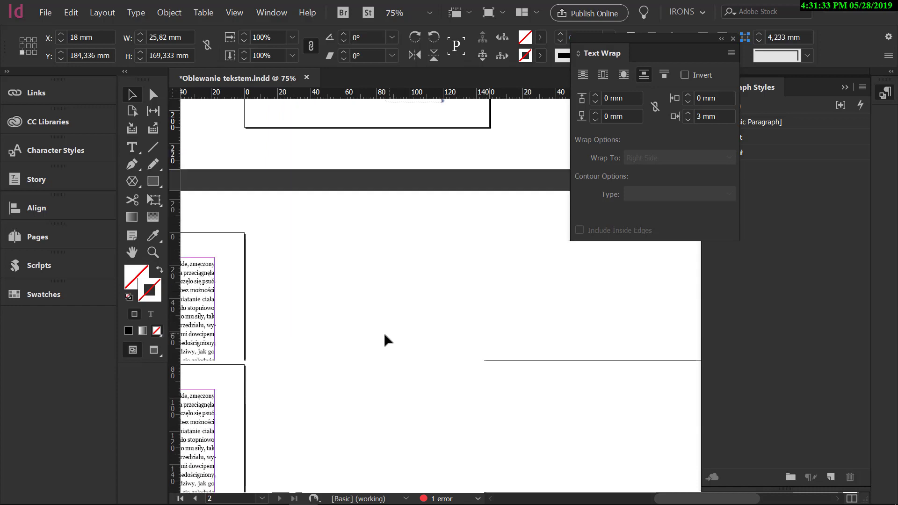
{"action": "scroll", "coordinate": [388, 340], "scroll_direction": "up", "scroll_amount": 6}
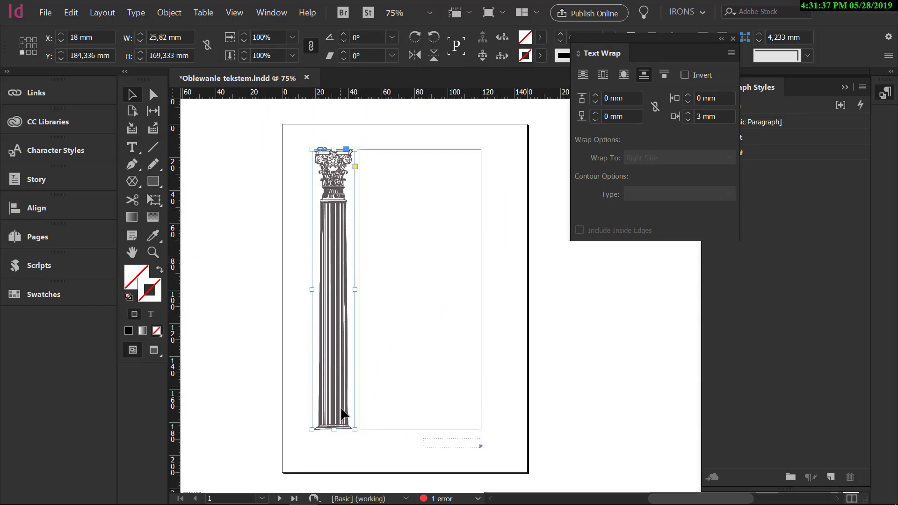
{"action": "left_click_drag", "start_coordinate": [341, 414], "coordinate": [340, 266]}
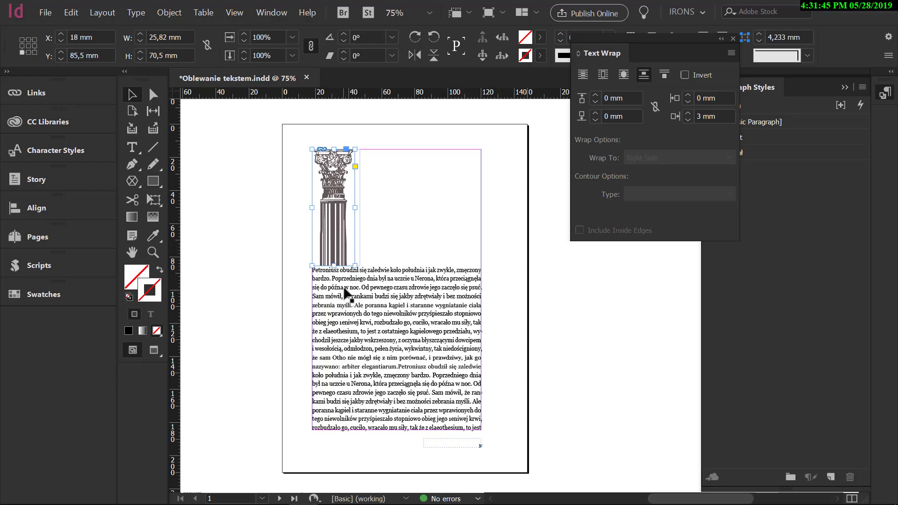
Set the column's bottom text wrap offset to 1 mm.
{"action": "key", "text": "ctrl+="}
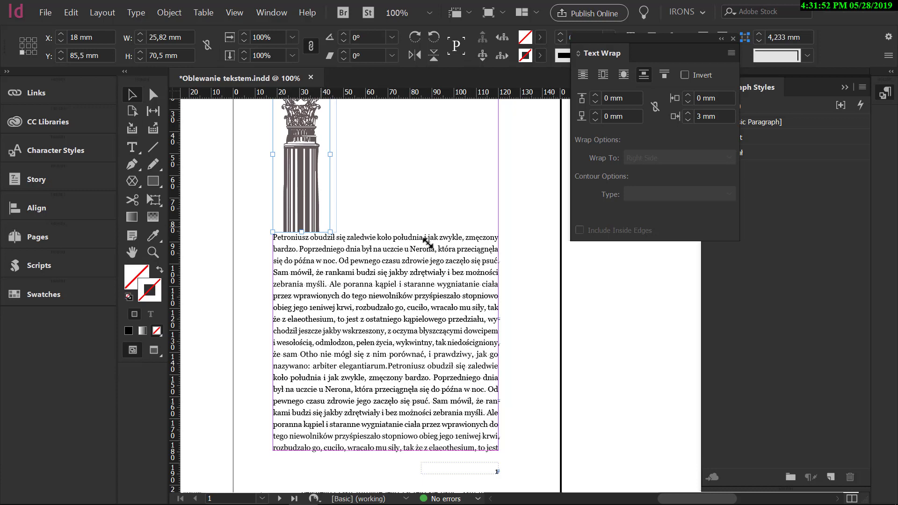
{"action": "left_click", "coordinate": [595, 115]}
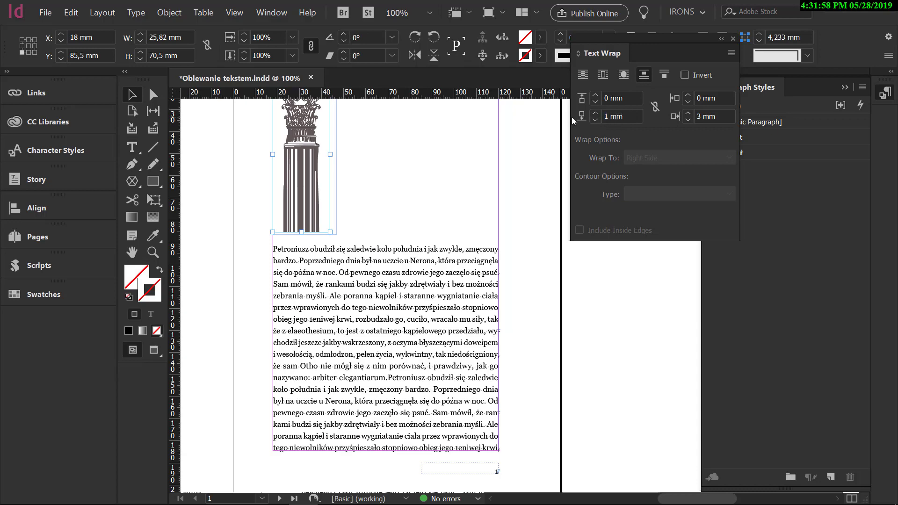
{"action": "scroll", "coordinate": [424, 227], "scroll_direction": "up", "scroll_amount": 3}
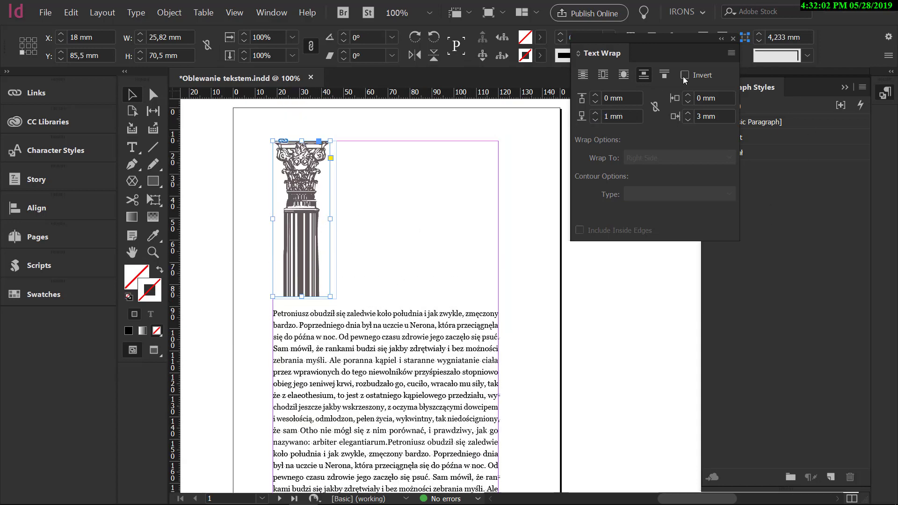
Try the Jump to Next Column wrap on the column and look over the surrounding pages.
{"action": "left_click", "coordinate": [662, 79]}
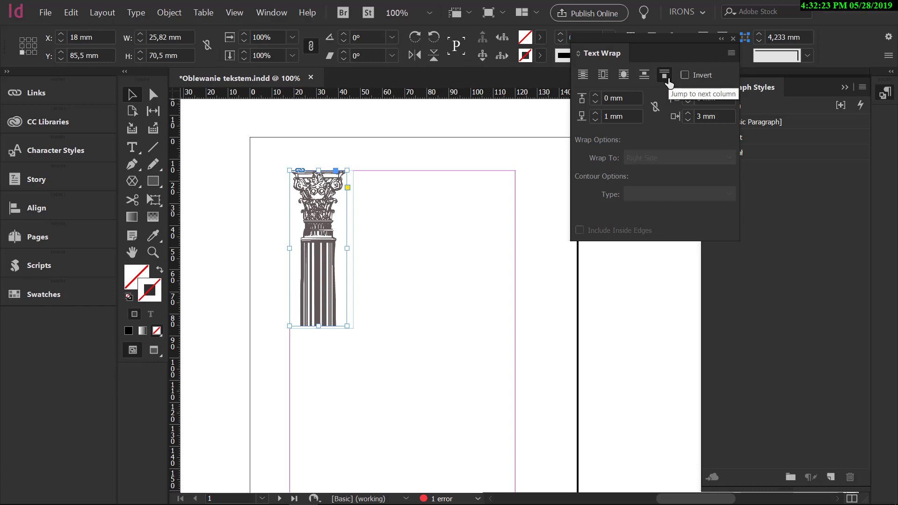
{"action": "left_click_drag", "start_coordinate": [381, 436], "coordinate": [453, 271]}
{"action": "left_click_drag", "start_coordinate": [330, 436], "coordinate": [438, 194]}
{"action": "left_click_drag", "start_coordinate": [307, 399], "coordinate": [324, 498]}
{"action": "left_click_drag", "start_coordinate": [505, 232], "coordinate": [382, 499]}
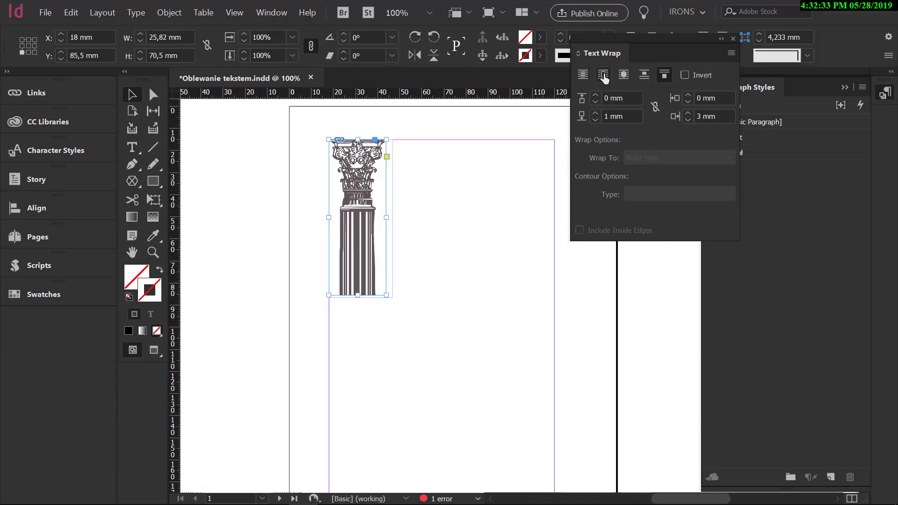
Wrap the text around the column's bounding box again and extend its frame down to the bottom margin.
{"action": "left_click", "coordinate": [604, 77]}
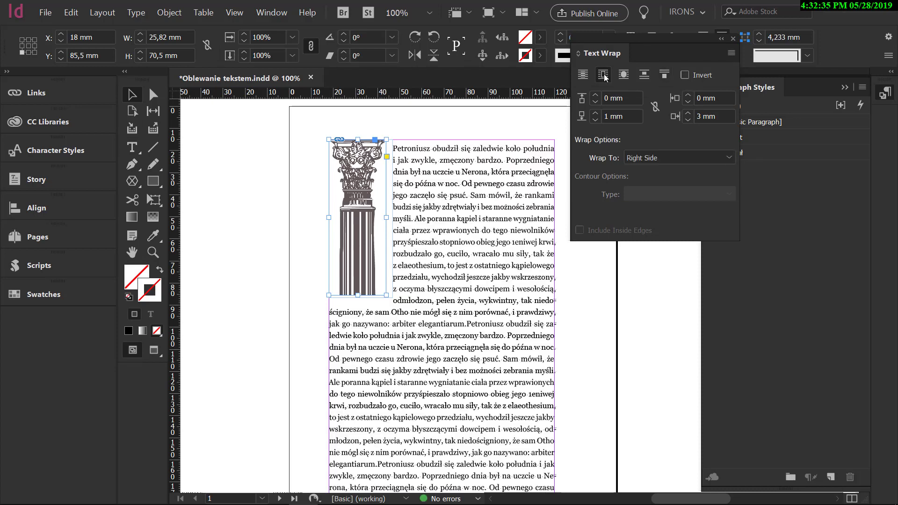
{"action": "left_click", "coordinate": [597, 345]}
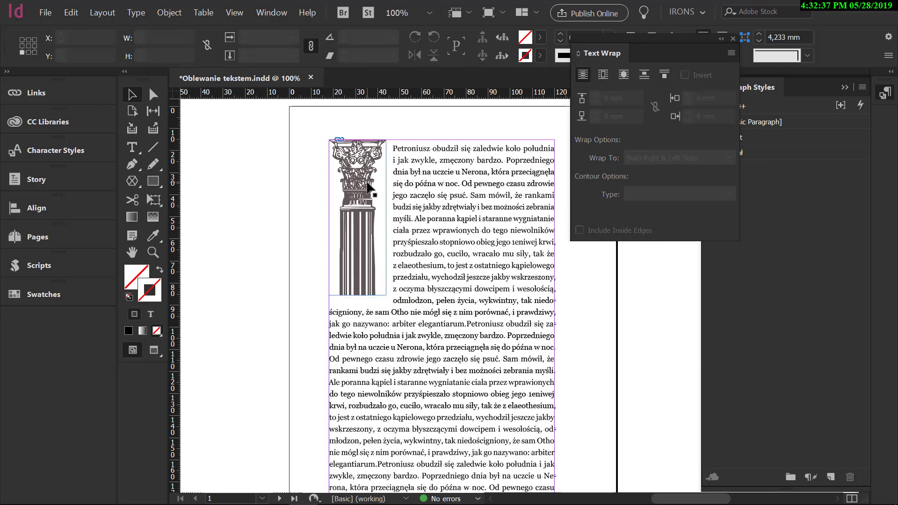
{"action": "left_click", "coordinate": [381, 208]}
{"action": "scroll", "coordinate": [360, 182], "scroll_direction": "down", "scroll_amount": 3}
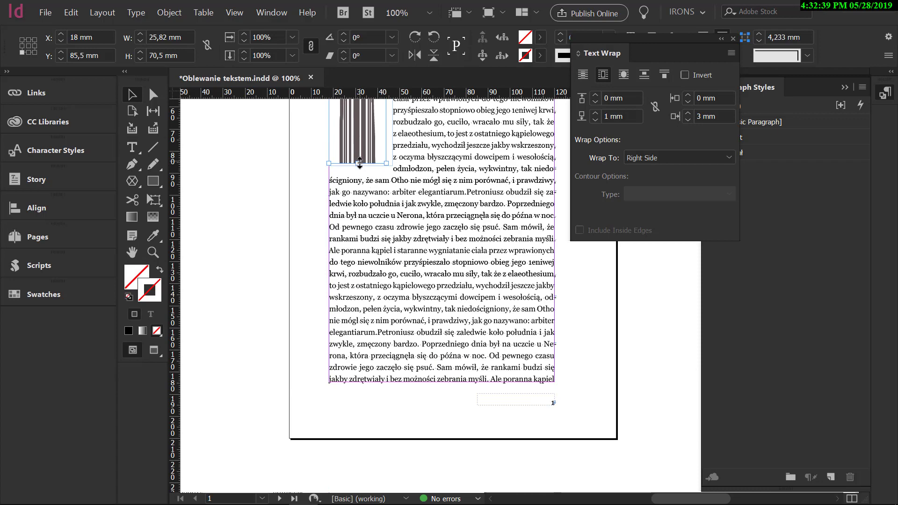
{"action": "left_click_drag", "start_coordinate": [359, 163], "coordinate": [357, 382]}
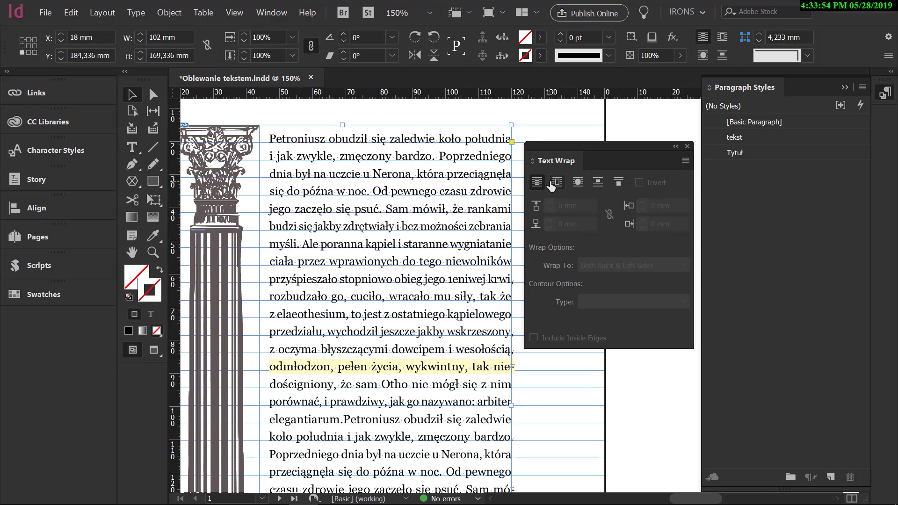
Open the Justification settings for the body text and set letter spacing to -4% minimum and 4% maximum.
{"action": "double_click", "coordinate": [421, 296]}
{"action": "scroll", "coordinate": [427, 241], "scroll_direction": "down", "scroll_amount": 3}
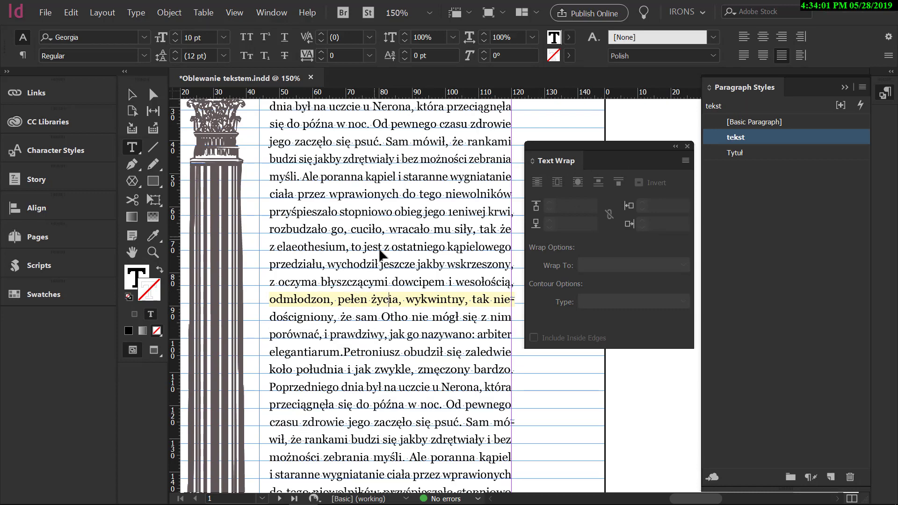
{"action": "key", "text": "ctrl+alt+shift+j"}
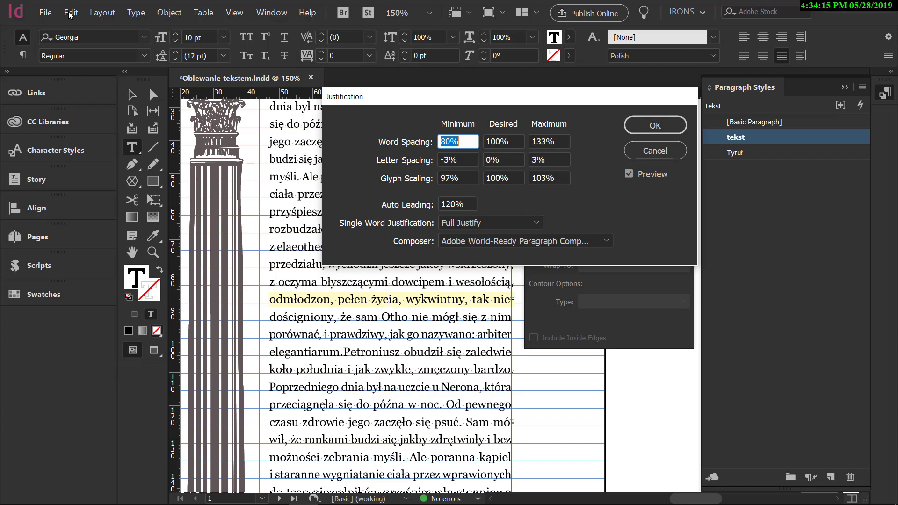
{"action": "left_click", "coordinate": [465, 158]}
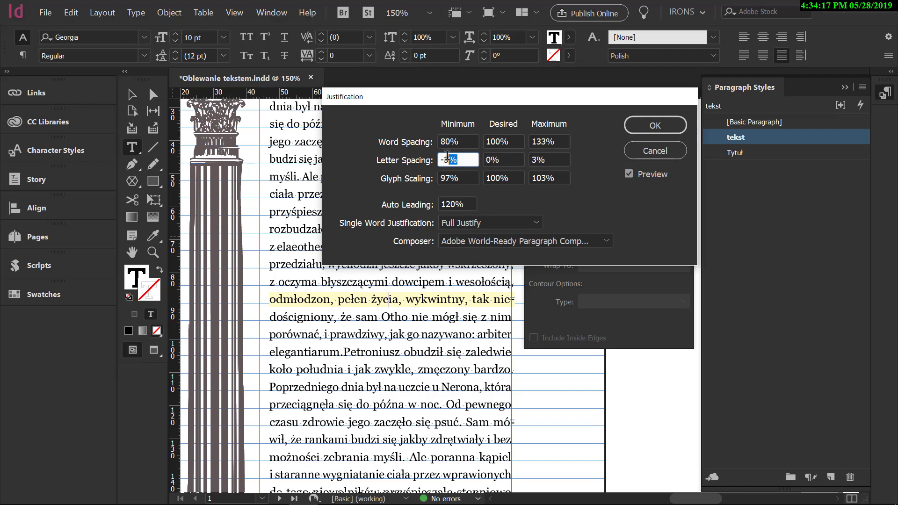
{"action": "type", "text": "4"}
{"action": "key", "text": "Tab"}
{"action": "key", "text": "Tab"}
{"action": "type", "text": "4"}
{"action": "key", "text": "Tab"}
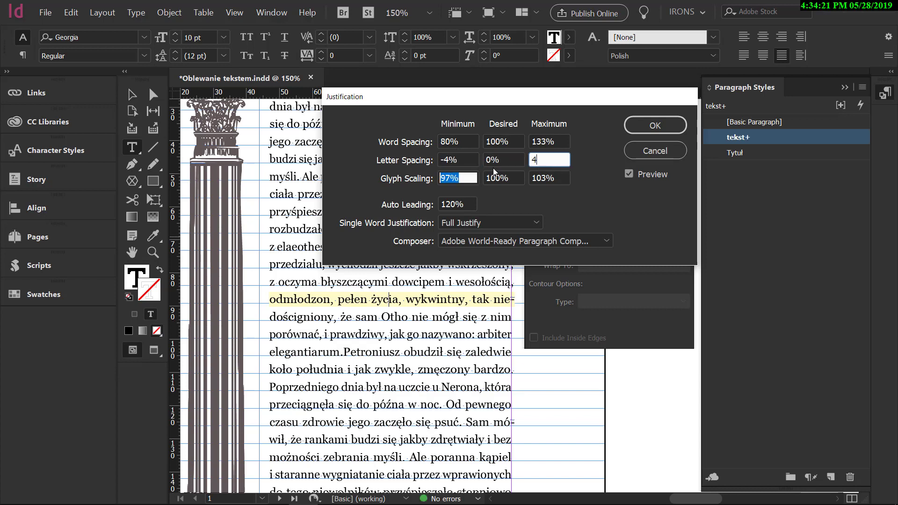
Set the glyph scaling to 96% minimum and 104% maximum, apply the justification settings and check the body text.
{"action": "type", "text": "96"}
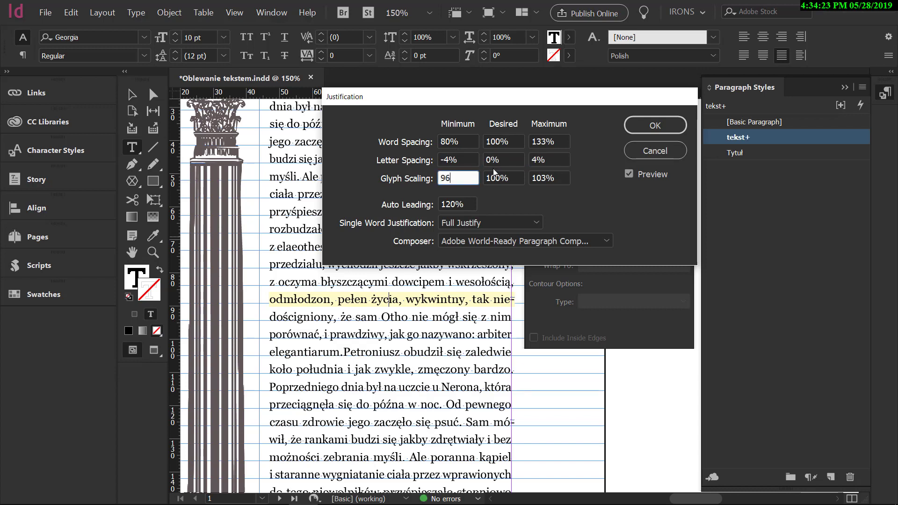
{"action": "key", "text": "Tab"}
{"action": "key", "text": "Tab"}
{"action": "type", "text": "104"}
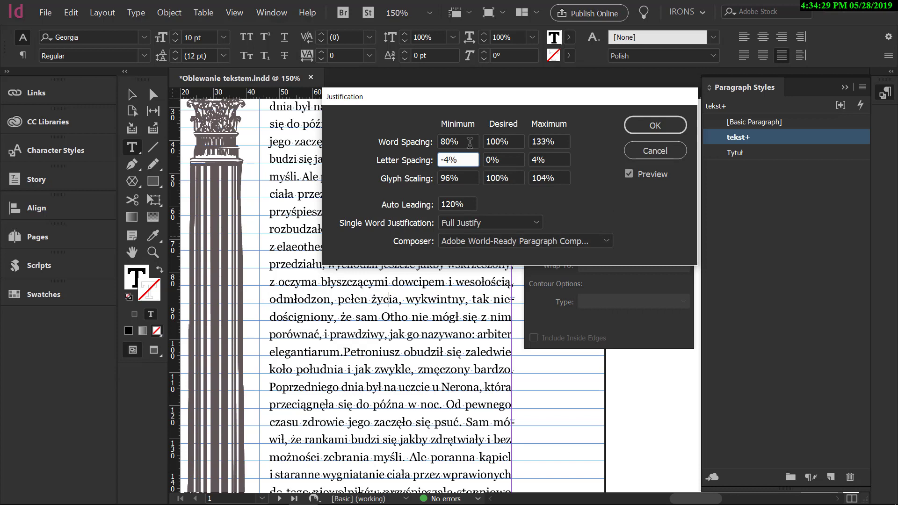
{"action": "left_click", "coordinate": [565, 160]}
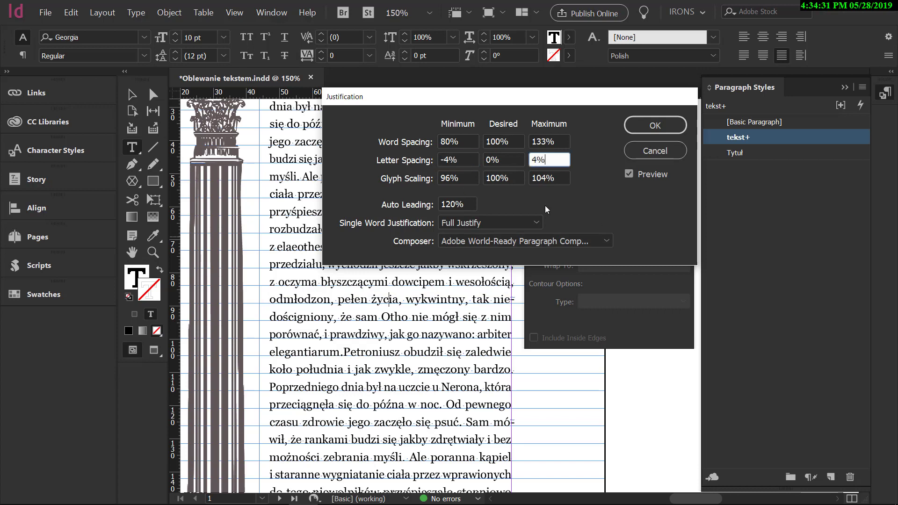
{"action": "left_click", "coordinate": [468, 178]}
{"action": "left_click", "coordinate": [559, 178]}
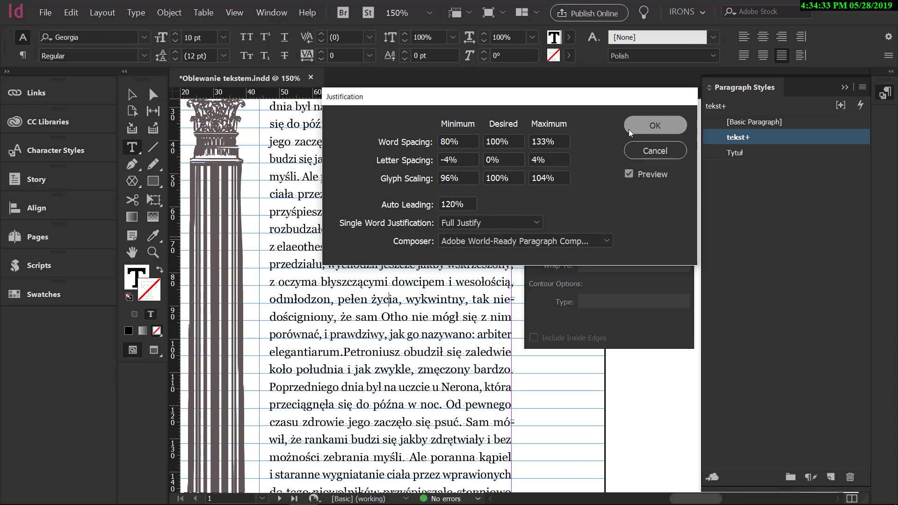
{"action": "left_click", "coordinate": [655, 126]}
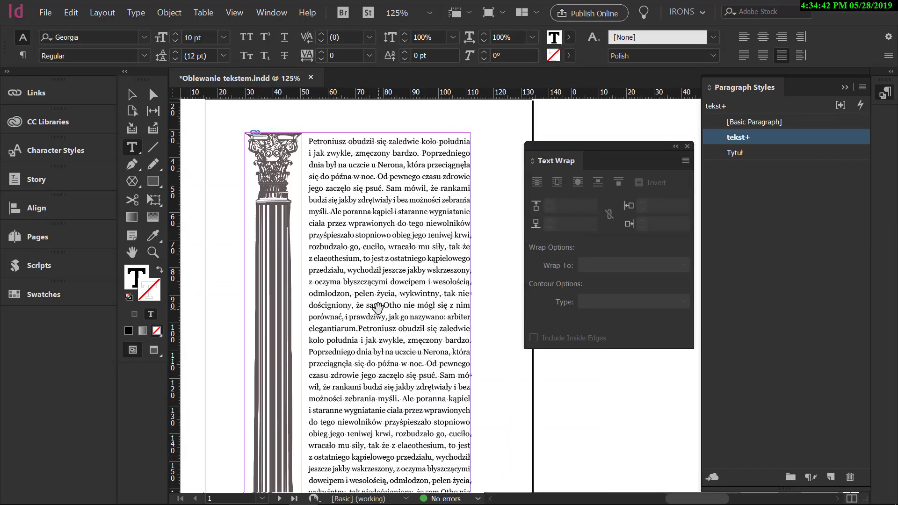
{"action": "left_click_drag", "start_coordinate": [377, 308], "coordinate": [381, 284]}
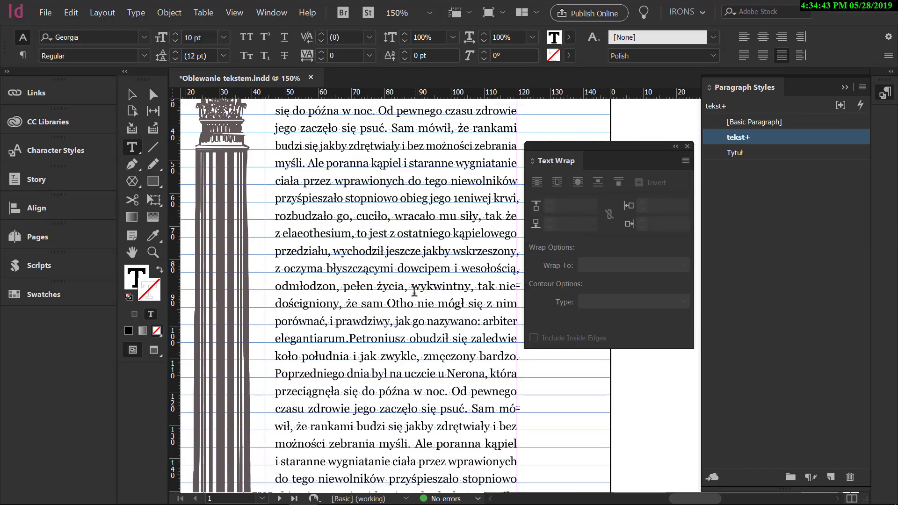
{"action": "left_click_drag", "start_coordinate": [397, 231], "coordinate": [391, 292]}
{"action": "scroll", "coordinate": [391, 292], "scroll_direction": "down", "scroll_amount": 1}
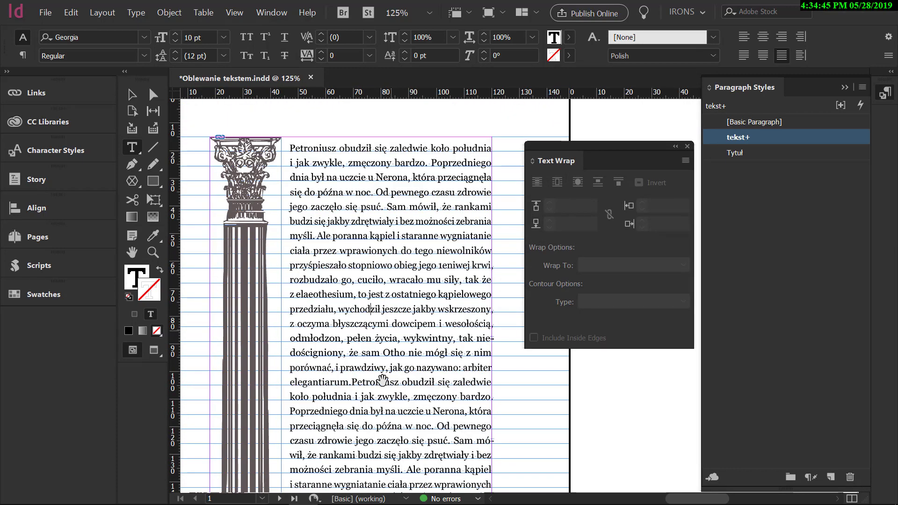